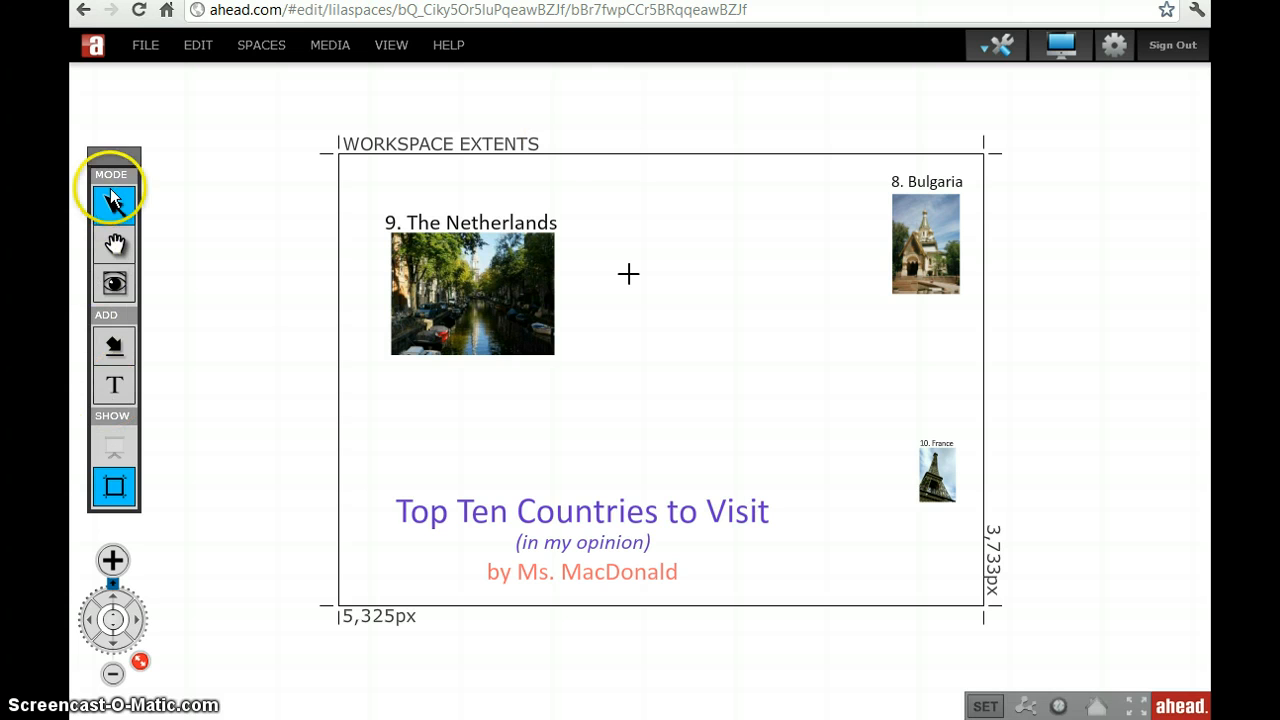
- Create a scene framing the Top Ten Countries to Visit text block, name it Title and keep its play order at 1
click(1058, 240)
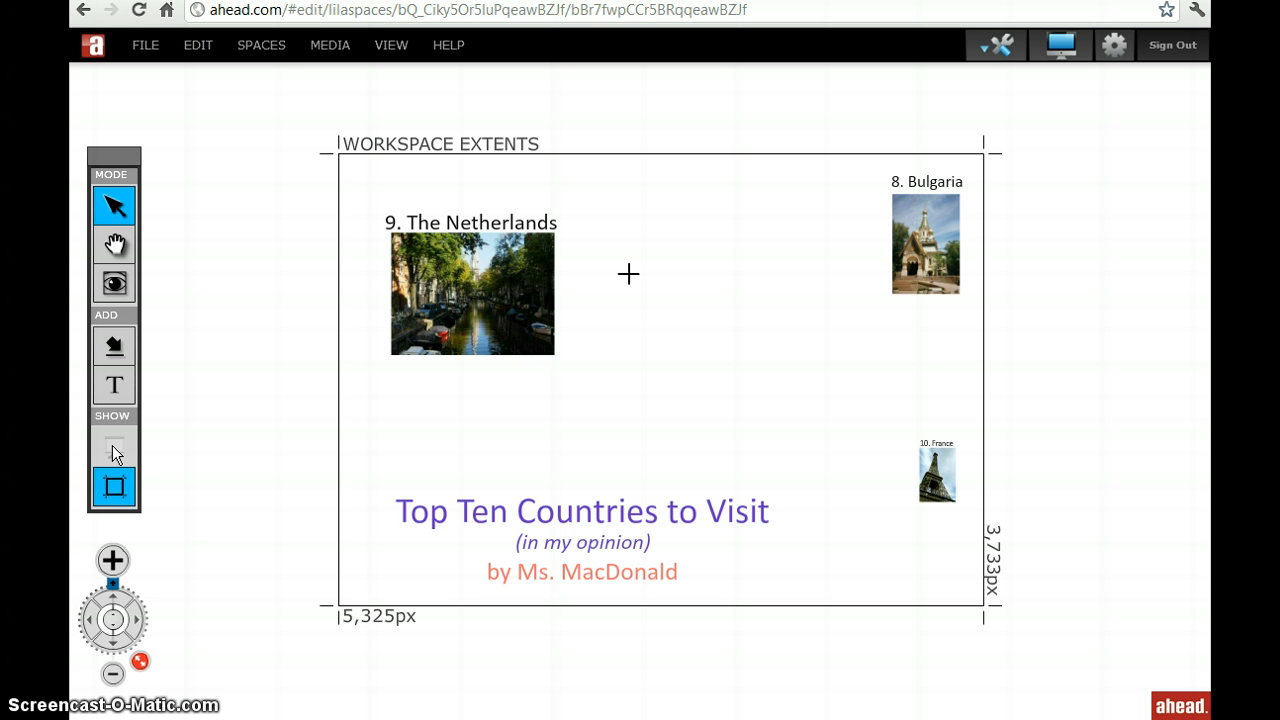
click(115, 457)
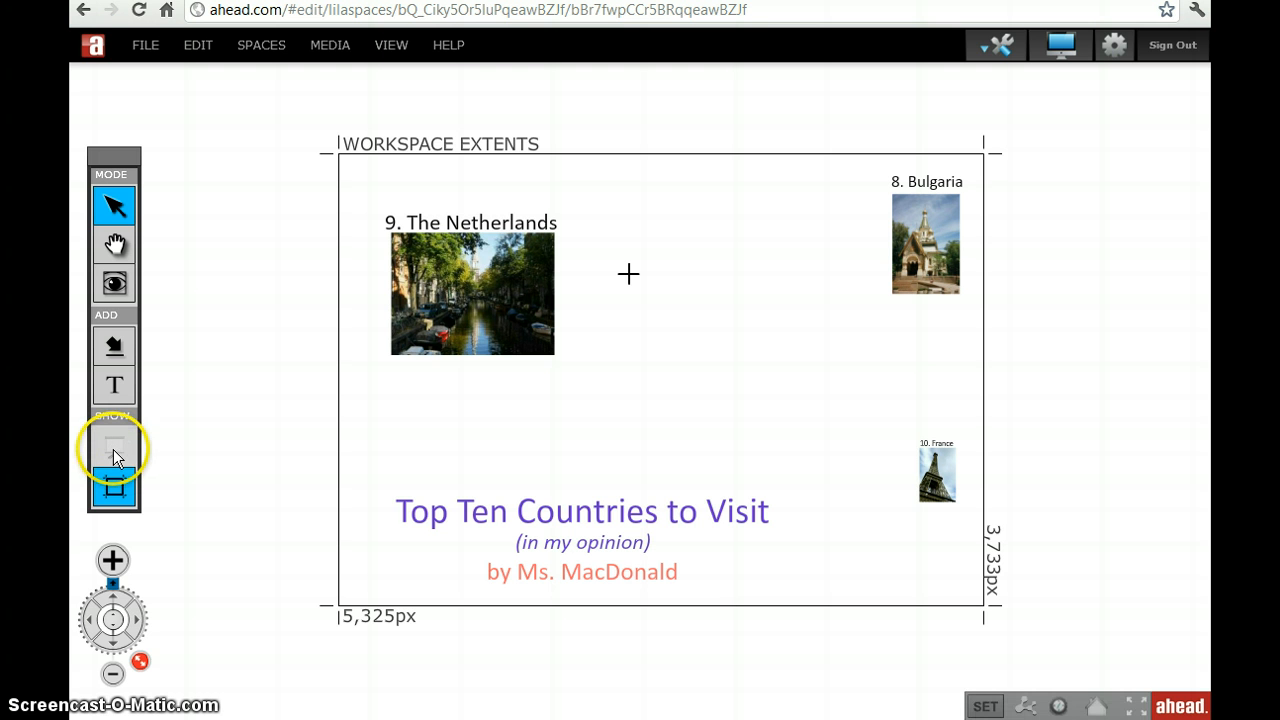
click(115, 285)
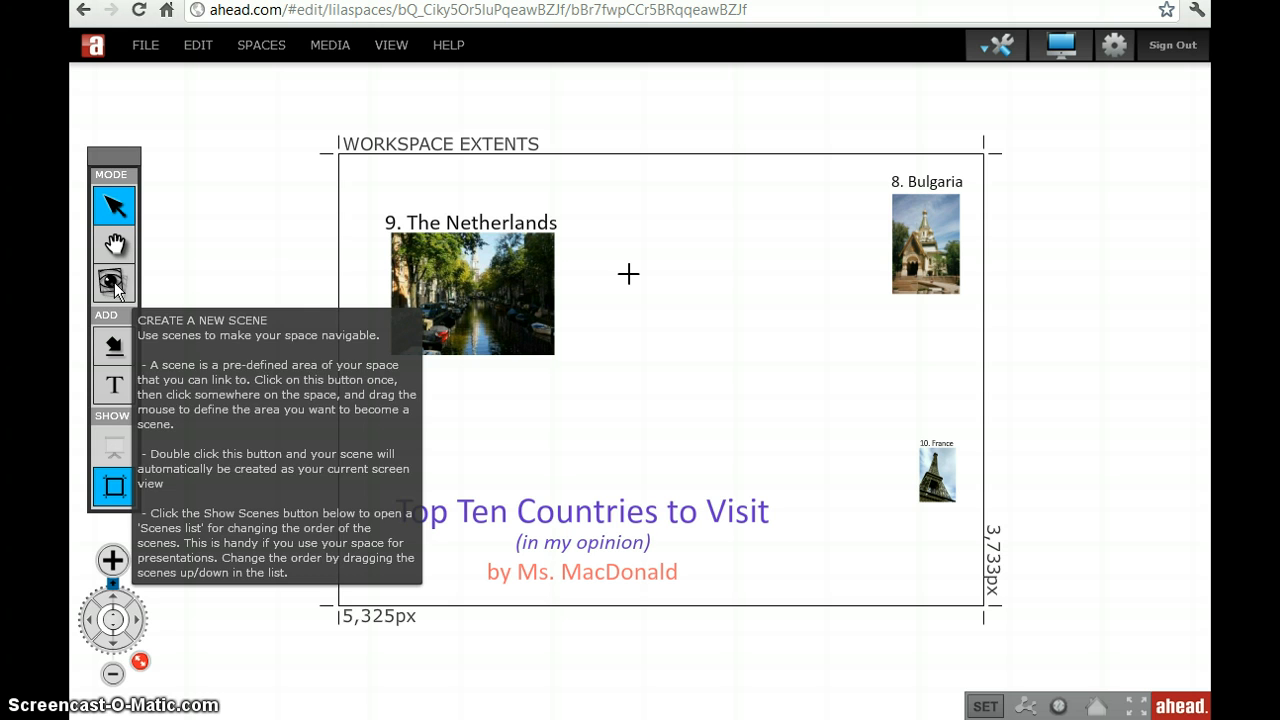
click(115, 285)
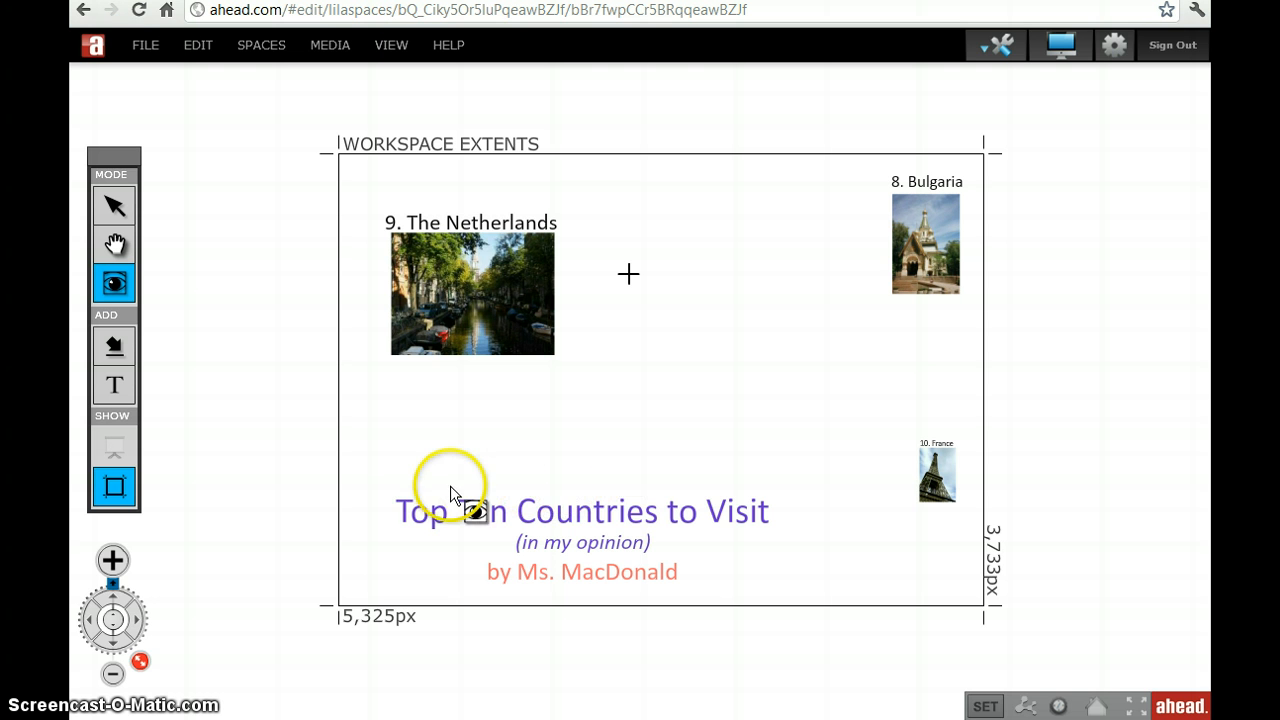
drag(390, 490, 781, 590)
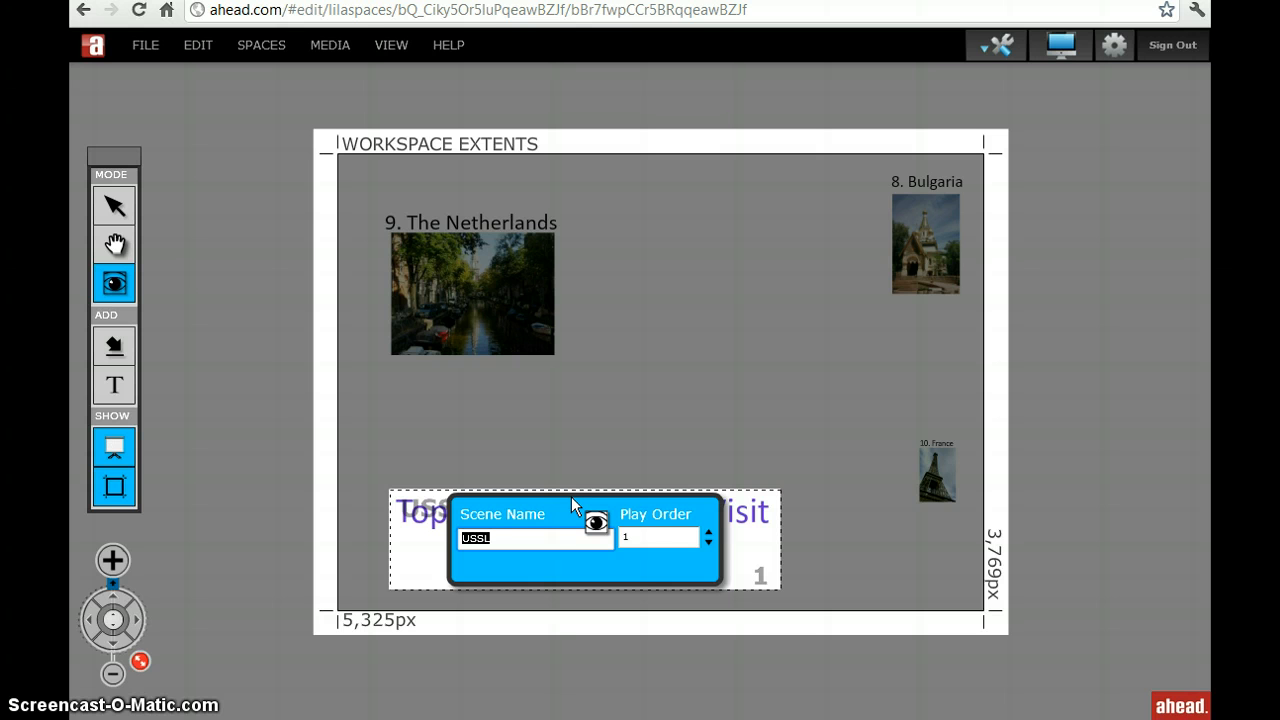
text(Title)
click(652, 565)
click(630, 536)
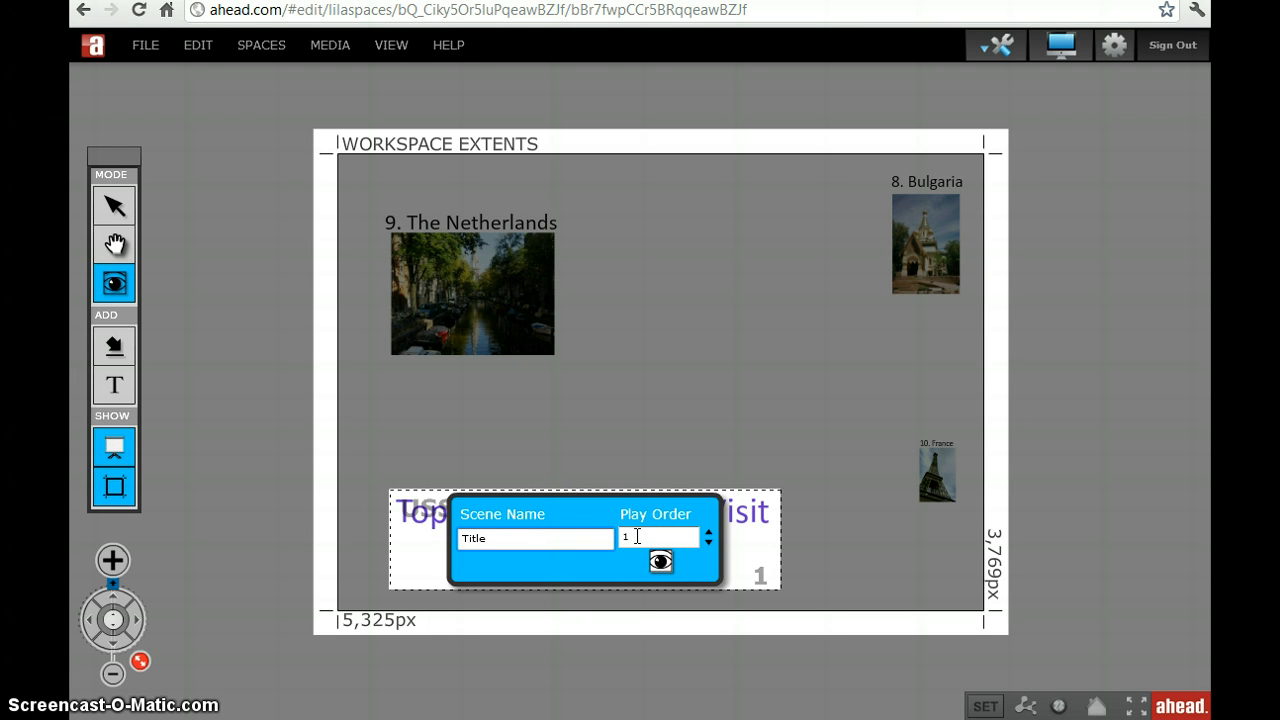
key(Return)
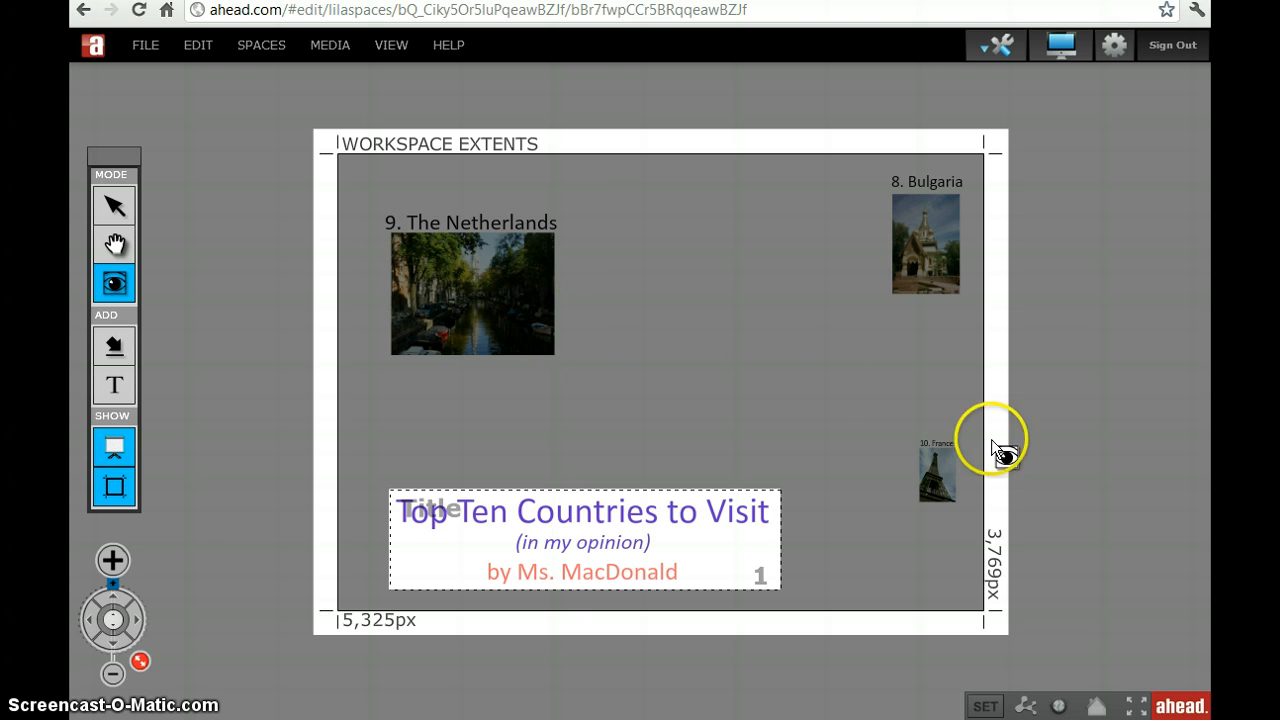
- Create a scene around the France heading and Eiffel Tower picture, name it France and keep its play order at 2
drag(912, 434, 967, 505)
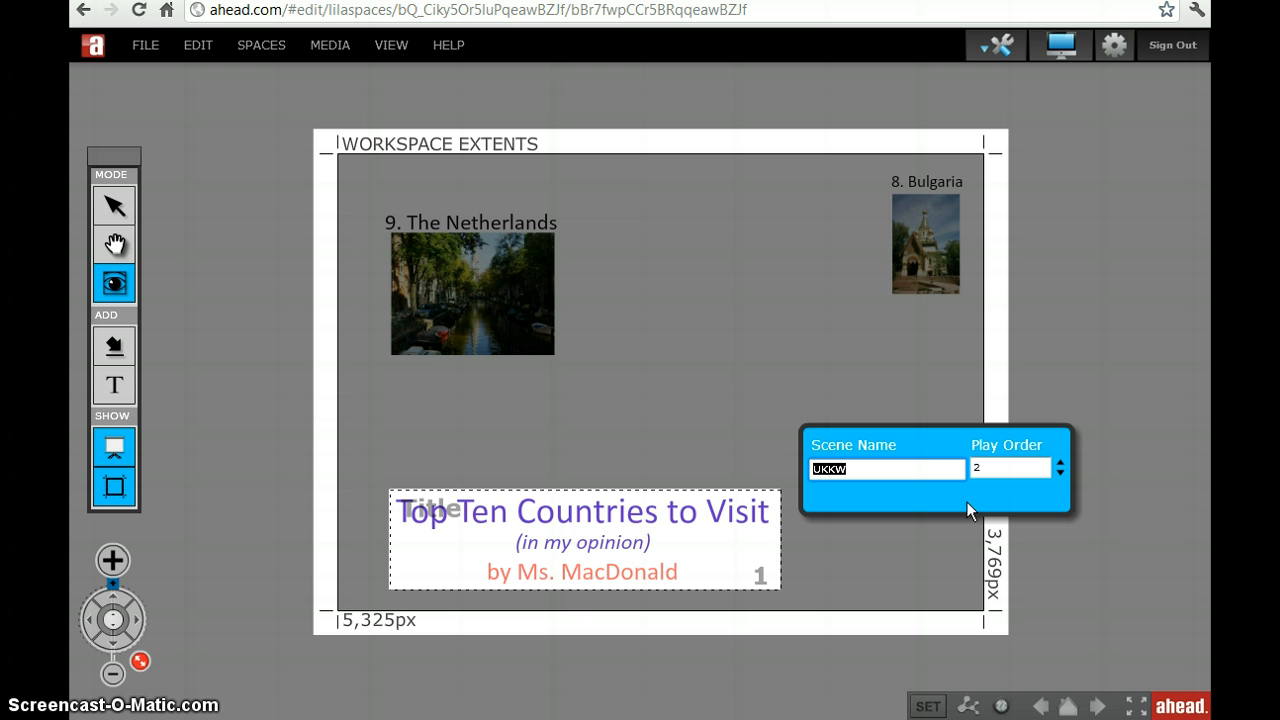
text(France)
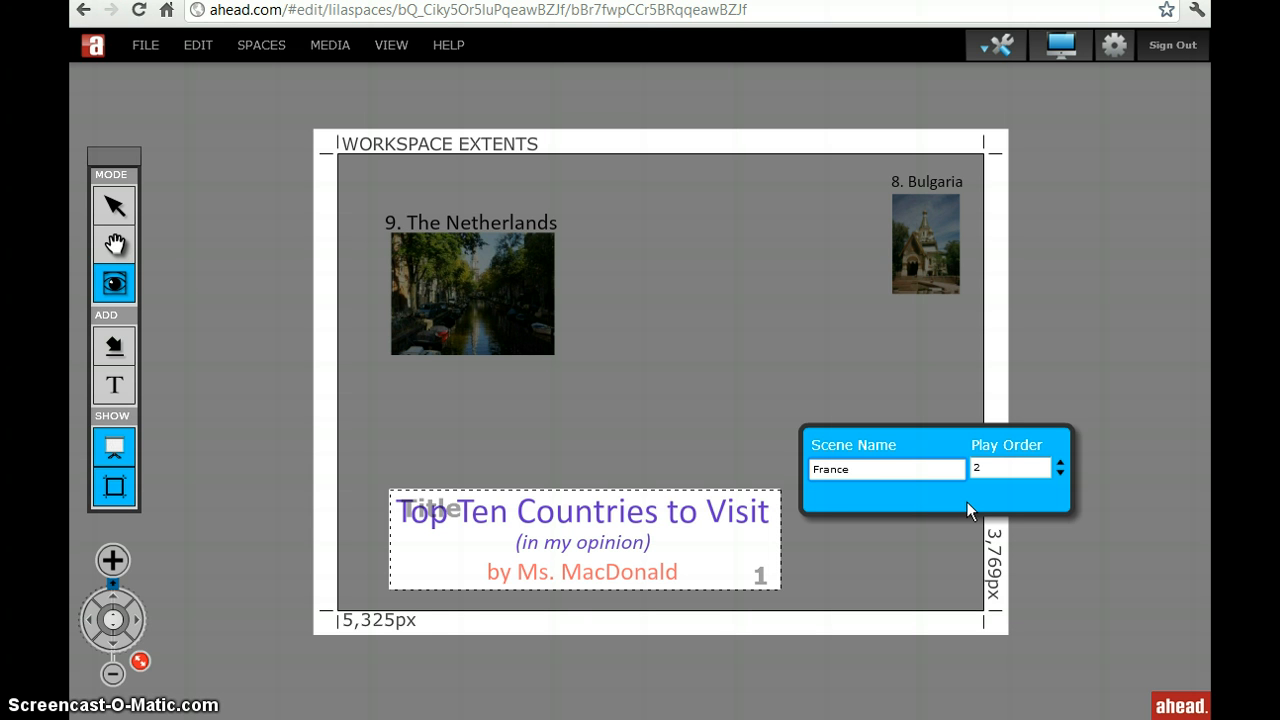
click(992, 467)
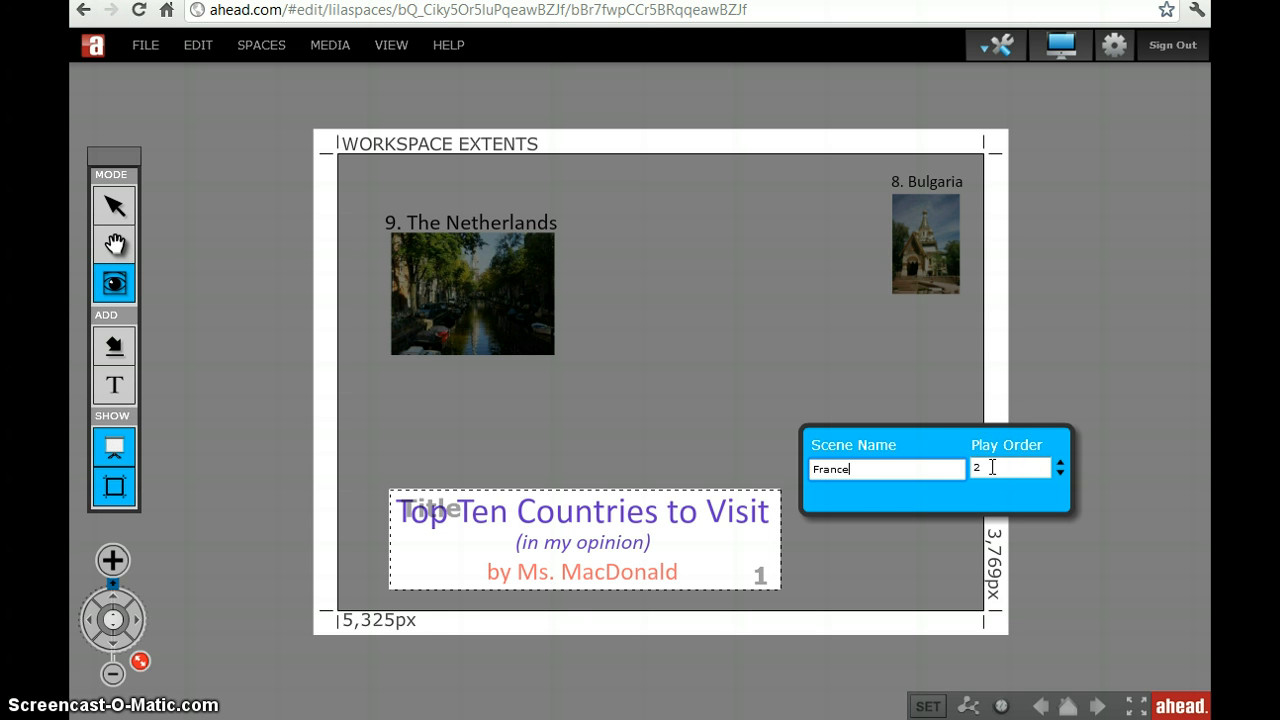
key(Return)
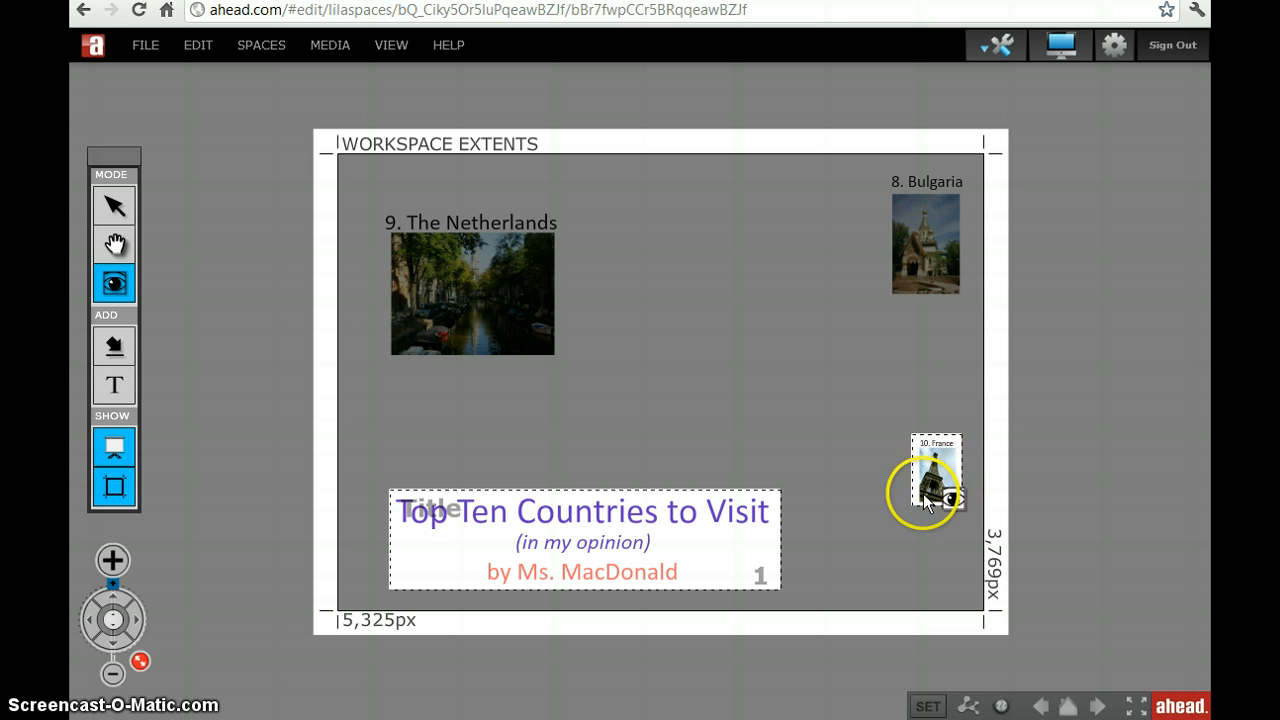
- Create a scene around the Netherlands heading and canal picture and name it Netherlands
click(384, 218)
drag(383, 218, 562, 359)
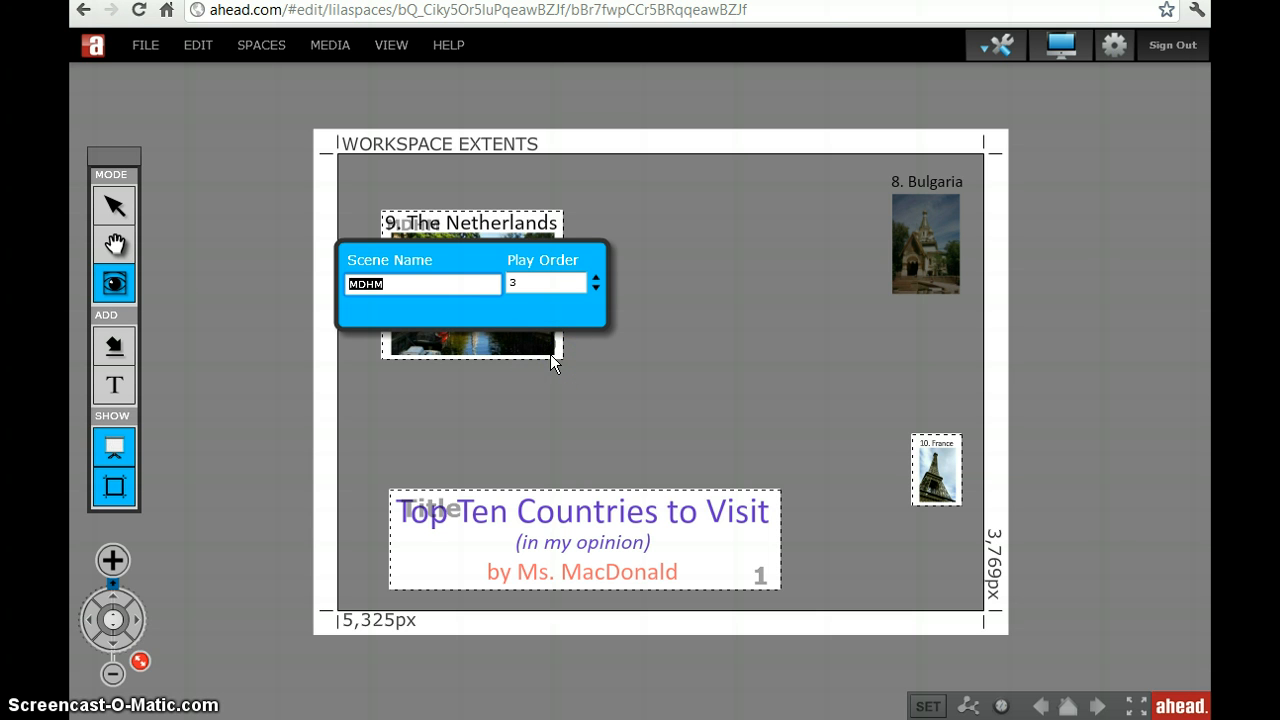
text(Netherlands)
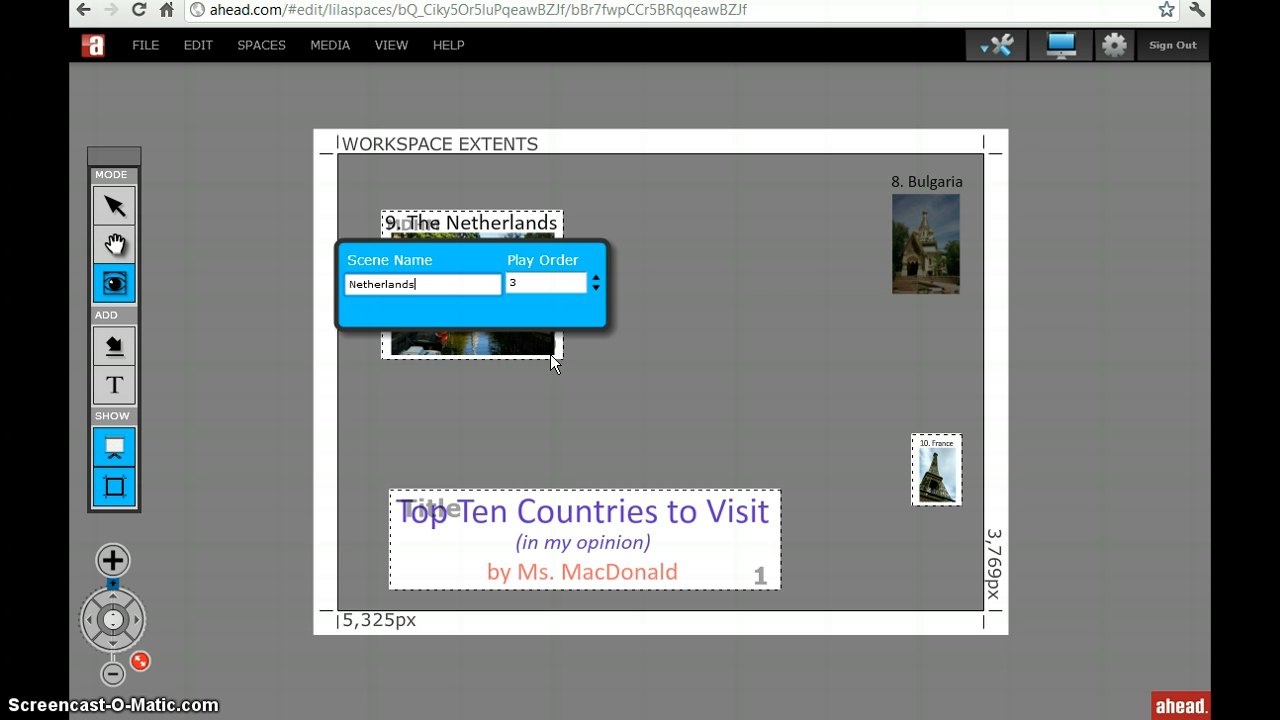
key(Return)
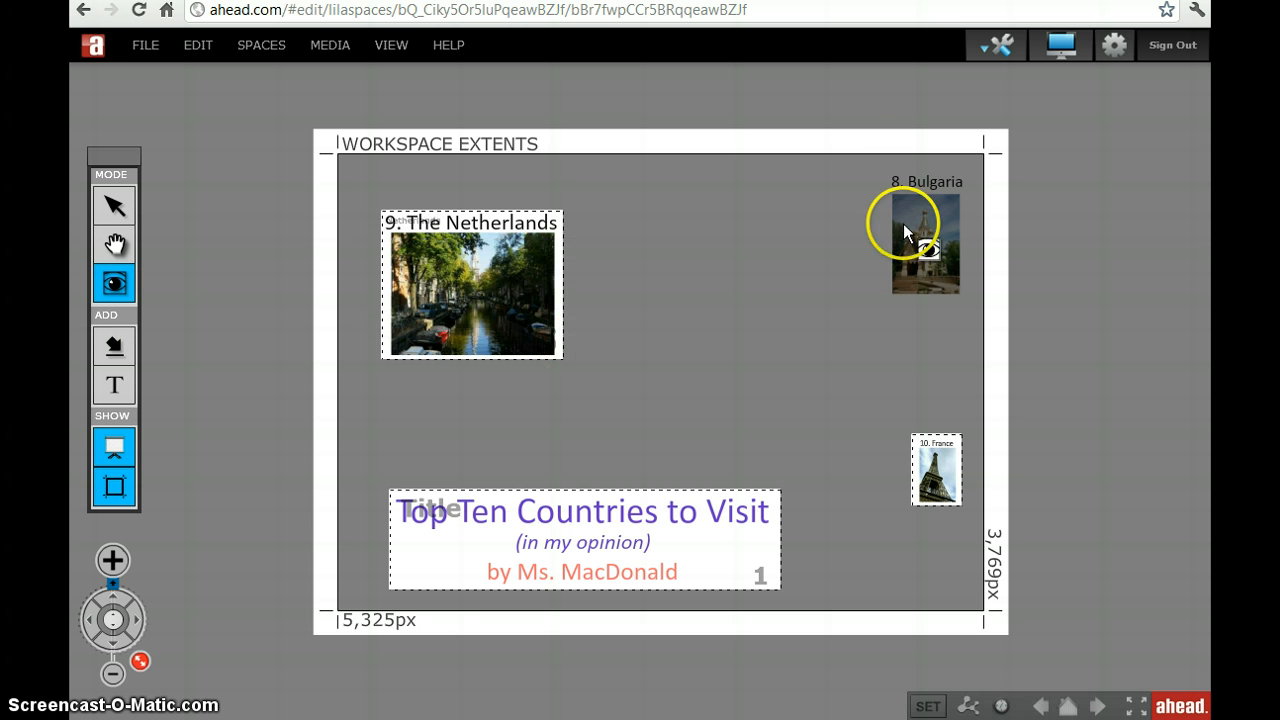
- Create a scene around the Bulgaria heading and church picture and name it Bulgaria
drag(884, 172, 968, 308)
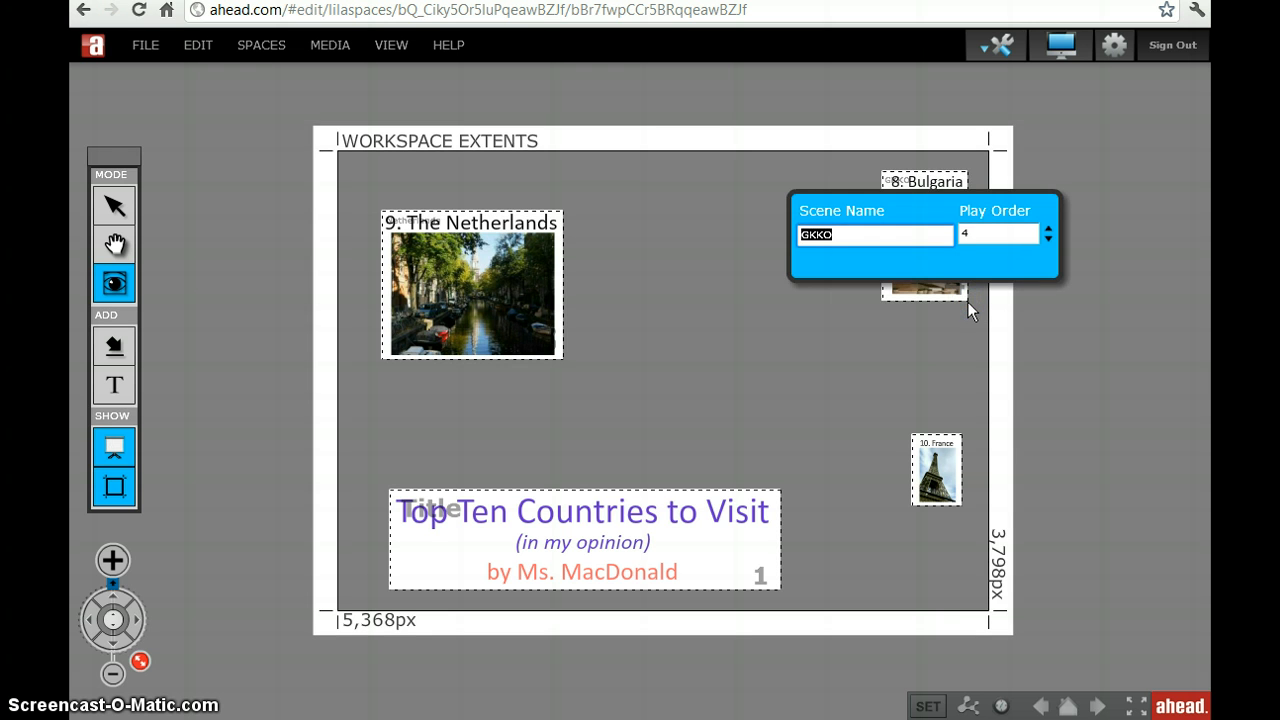
text(Bulgaria)
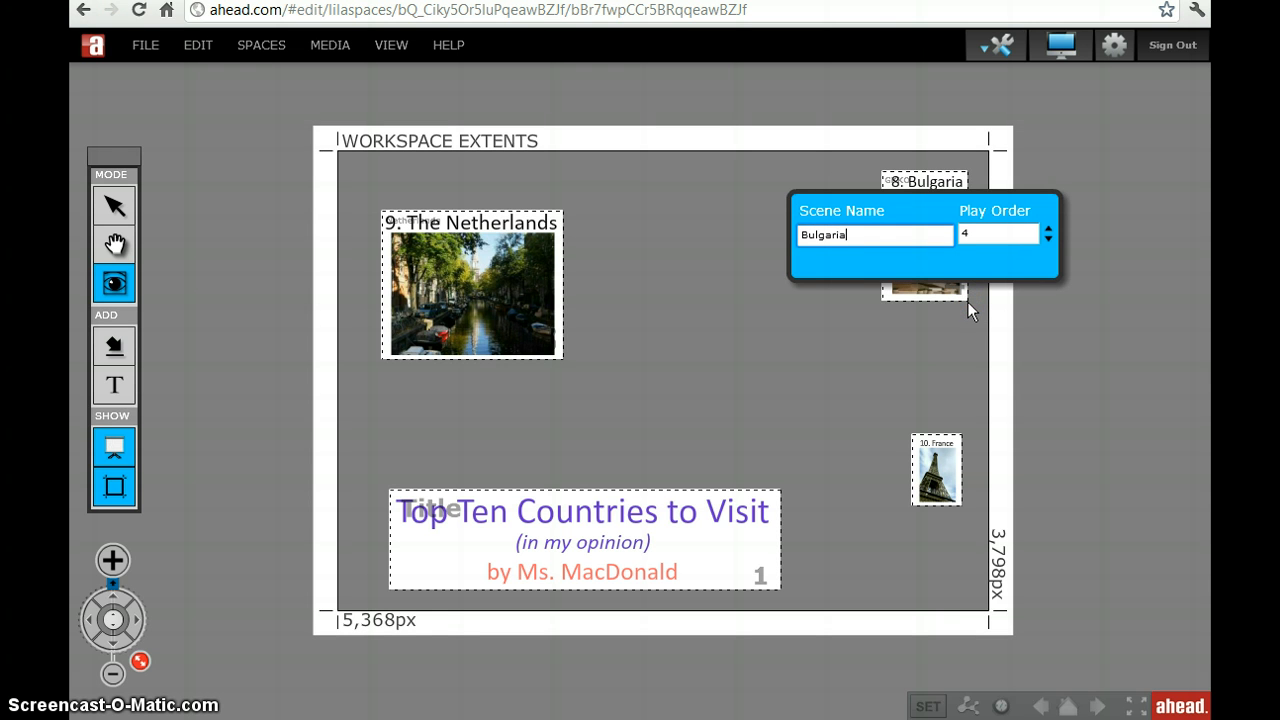
key(Return)
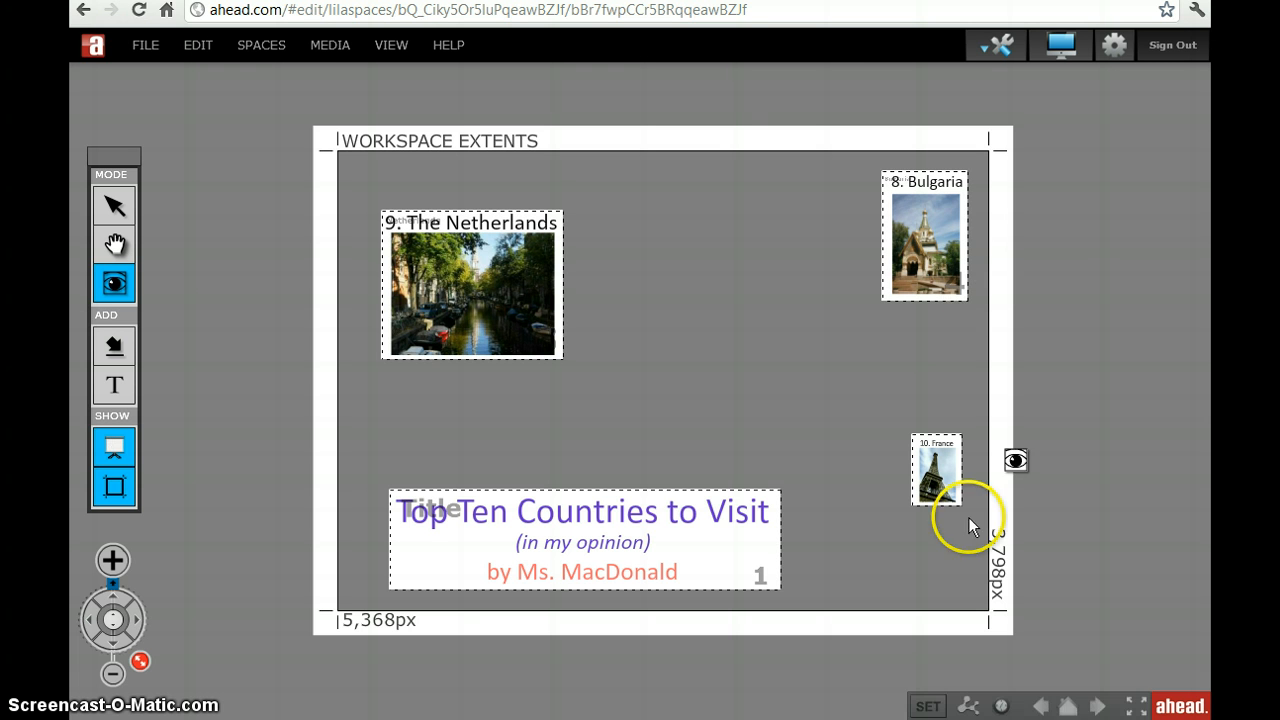
- Preview the scenes in play order from Title through France and Netherlands to Bulgaria
click(1068, 707)
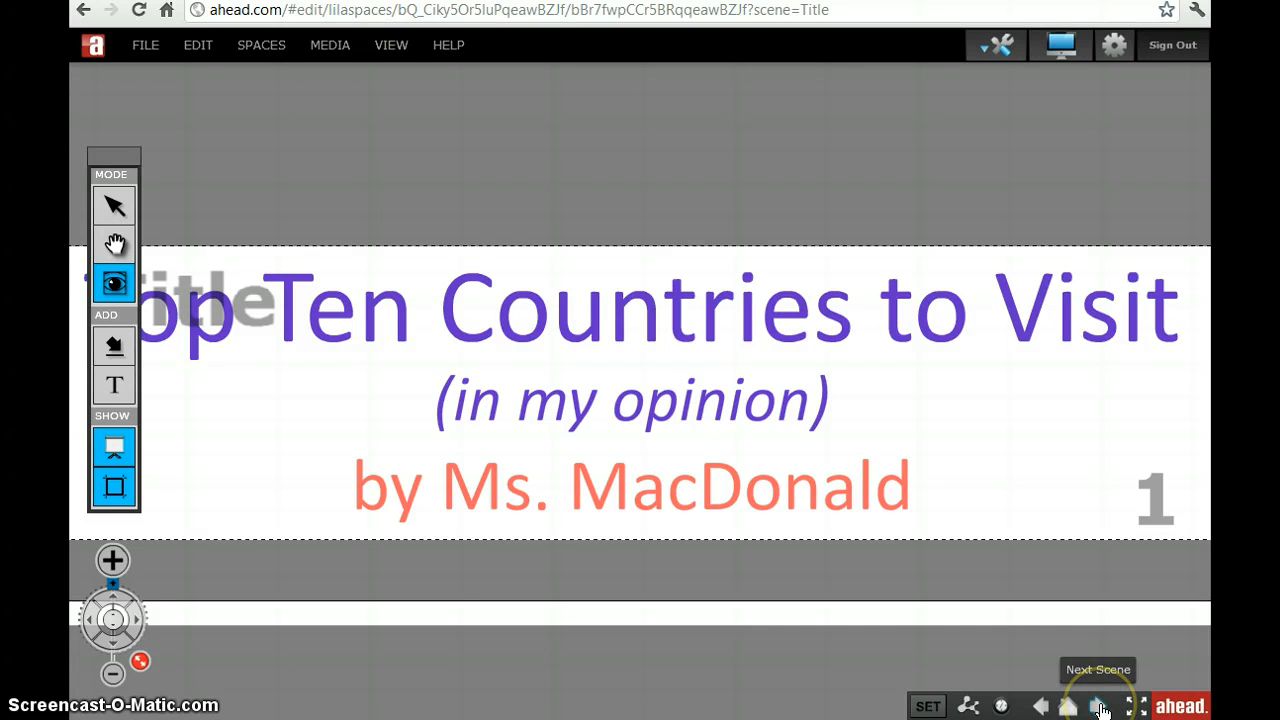
click(1100, 708)
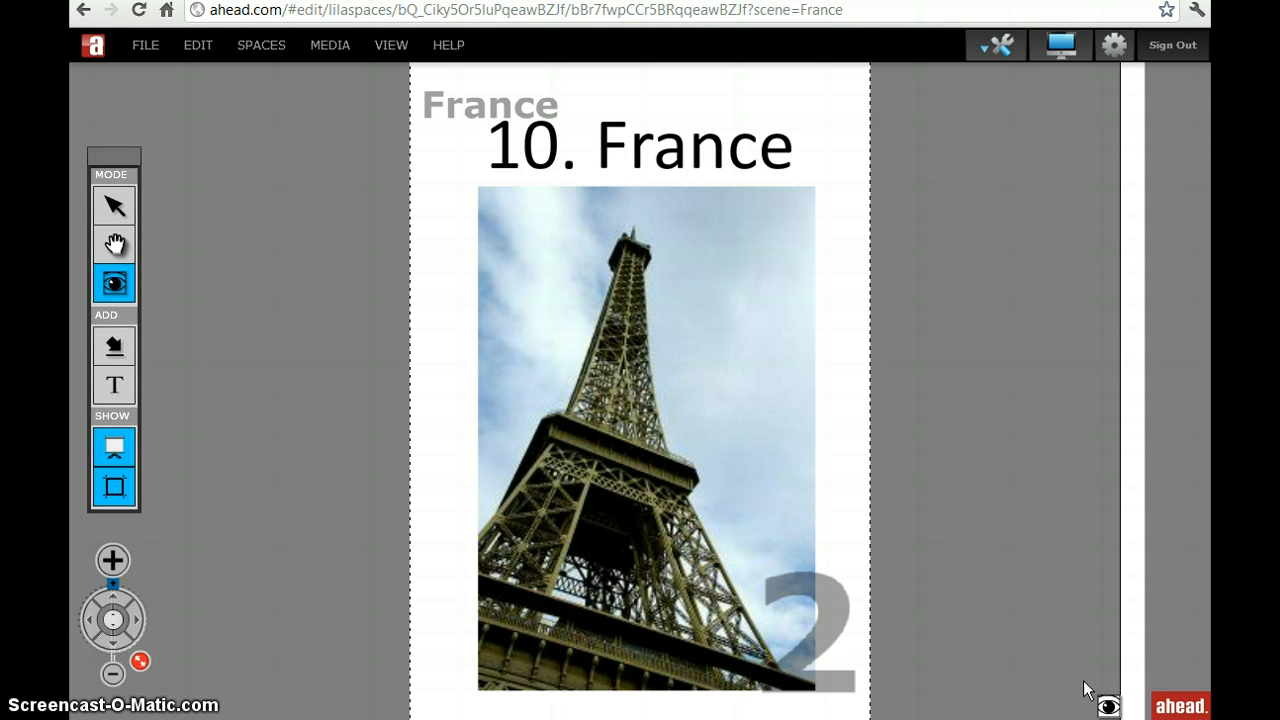
mouse_move(1088, 690)
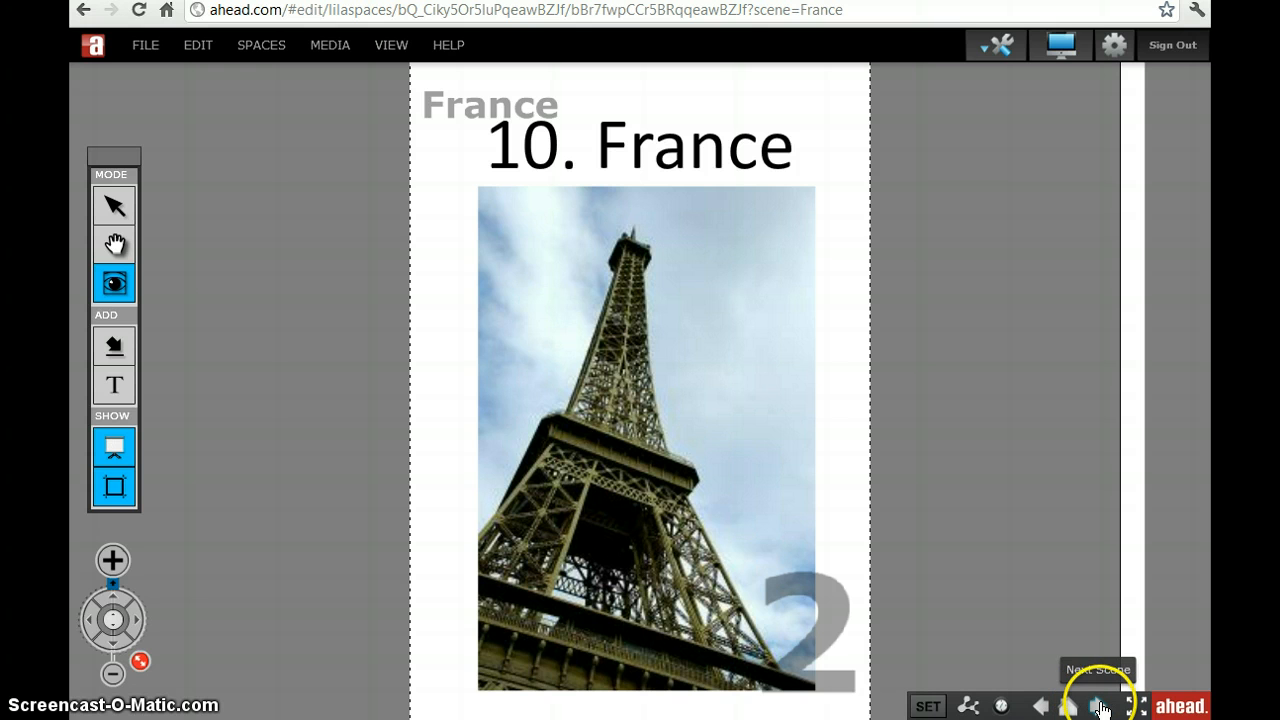
click(1099, 707)
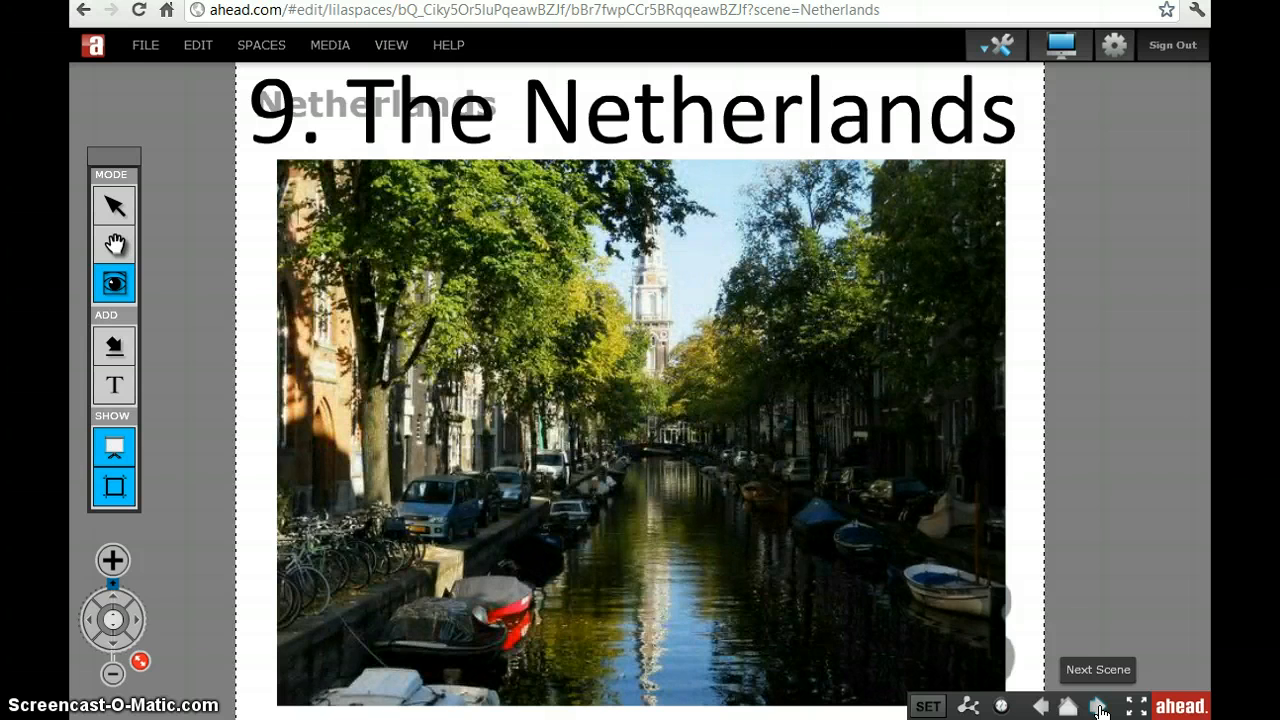
click(1099, 707)
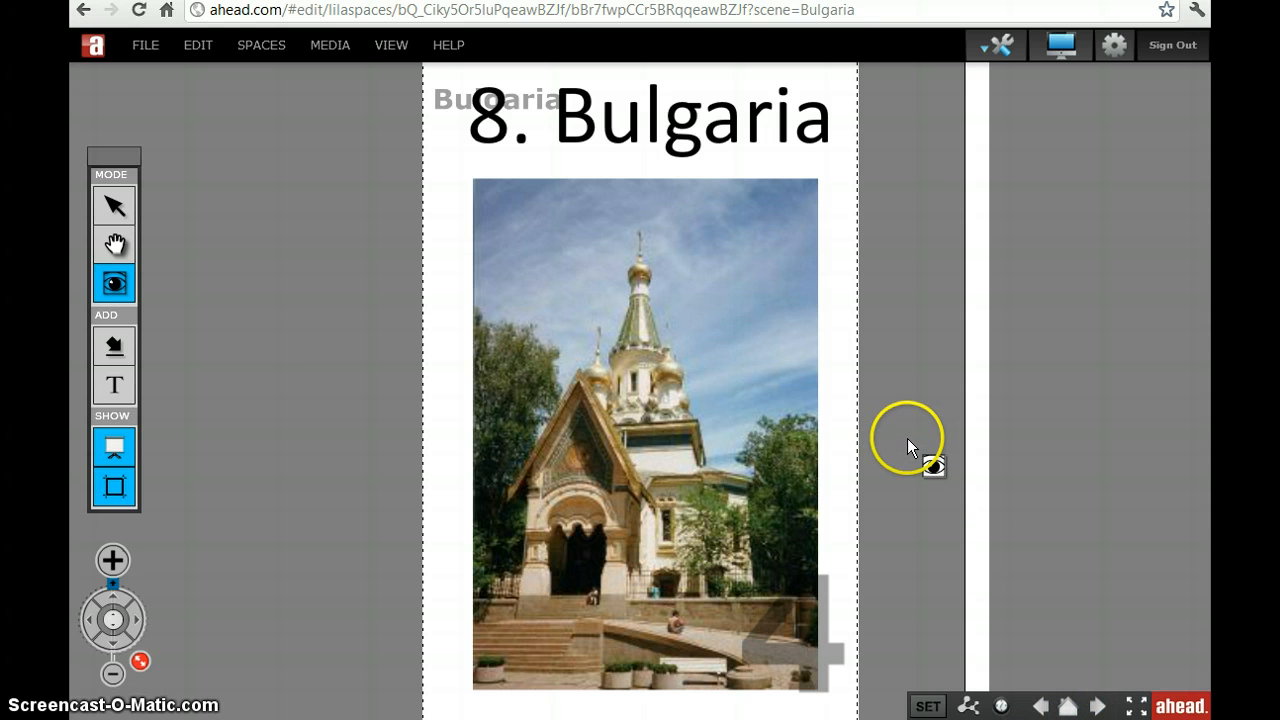
- Move the Netherlands scene frame off its picture into the empty space between that picture and Bulgaria
scroll(907, 440, down, 2)
scroll(907, 438, down, 5)
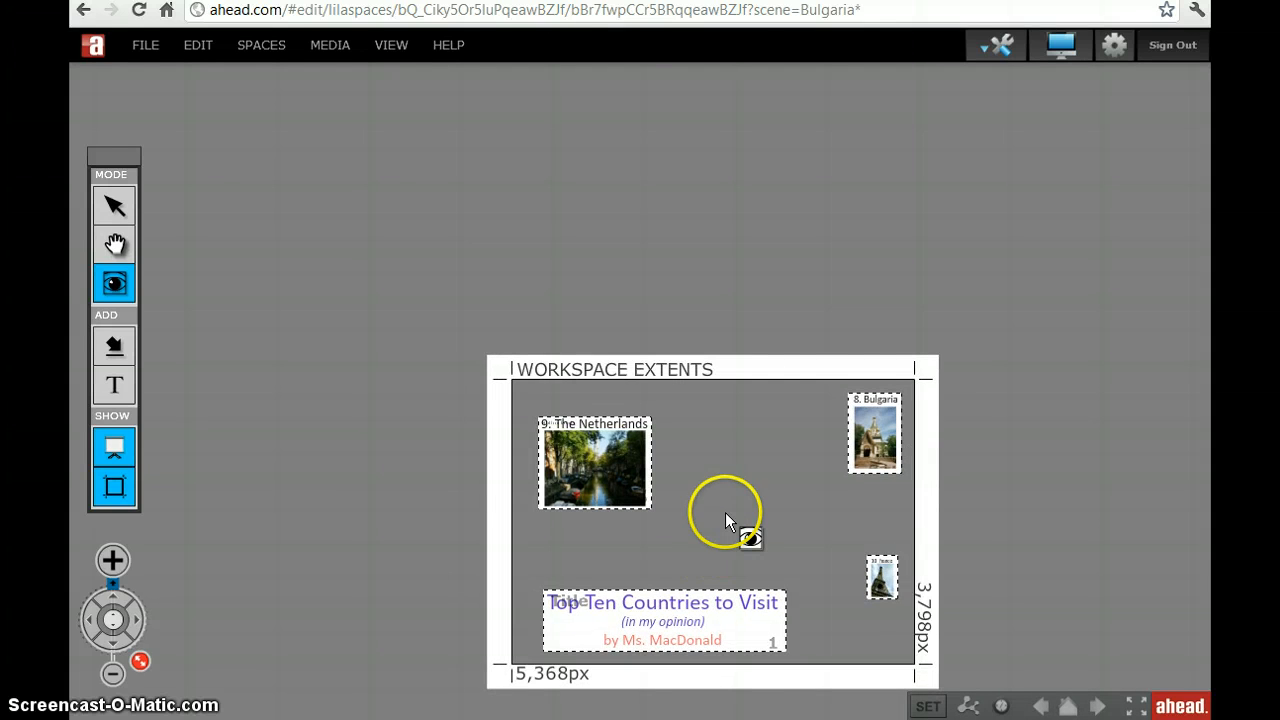
key(h)
drag(725, 512, 733, 358)
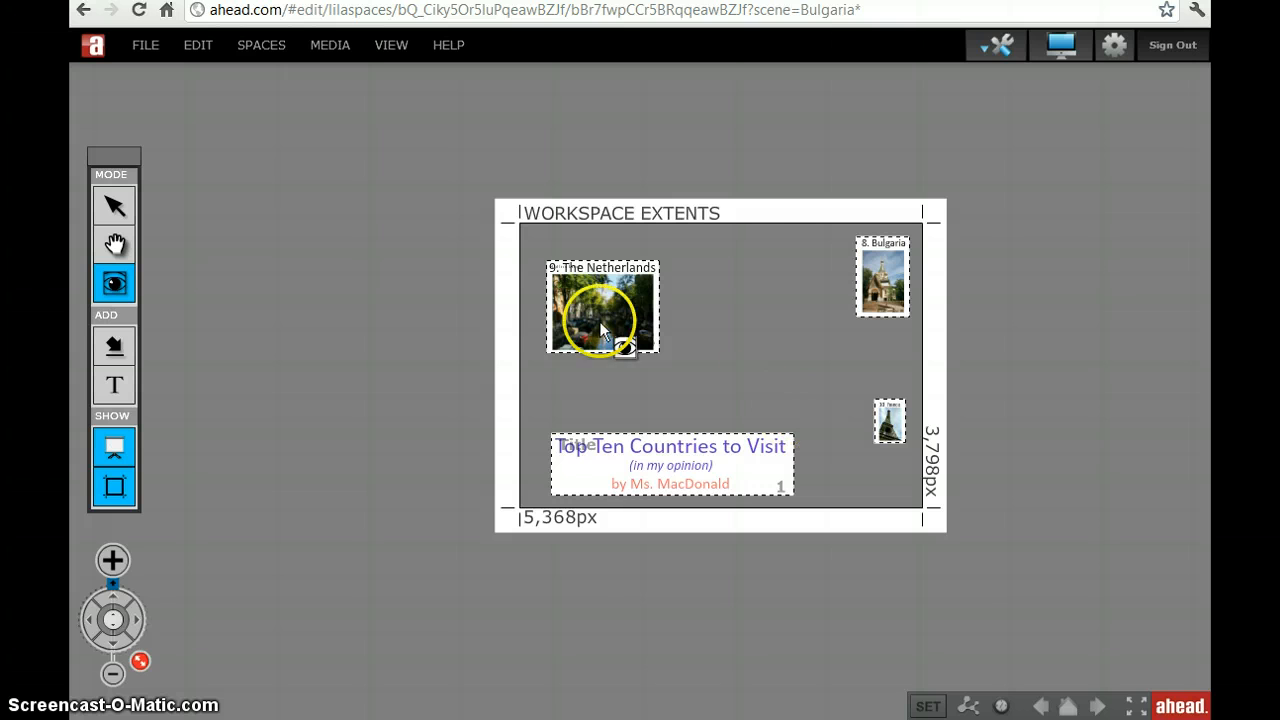
click(108, 210)
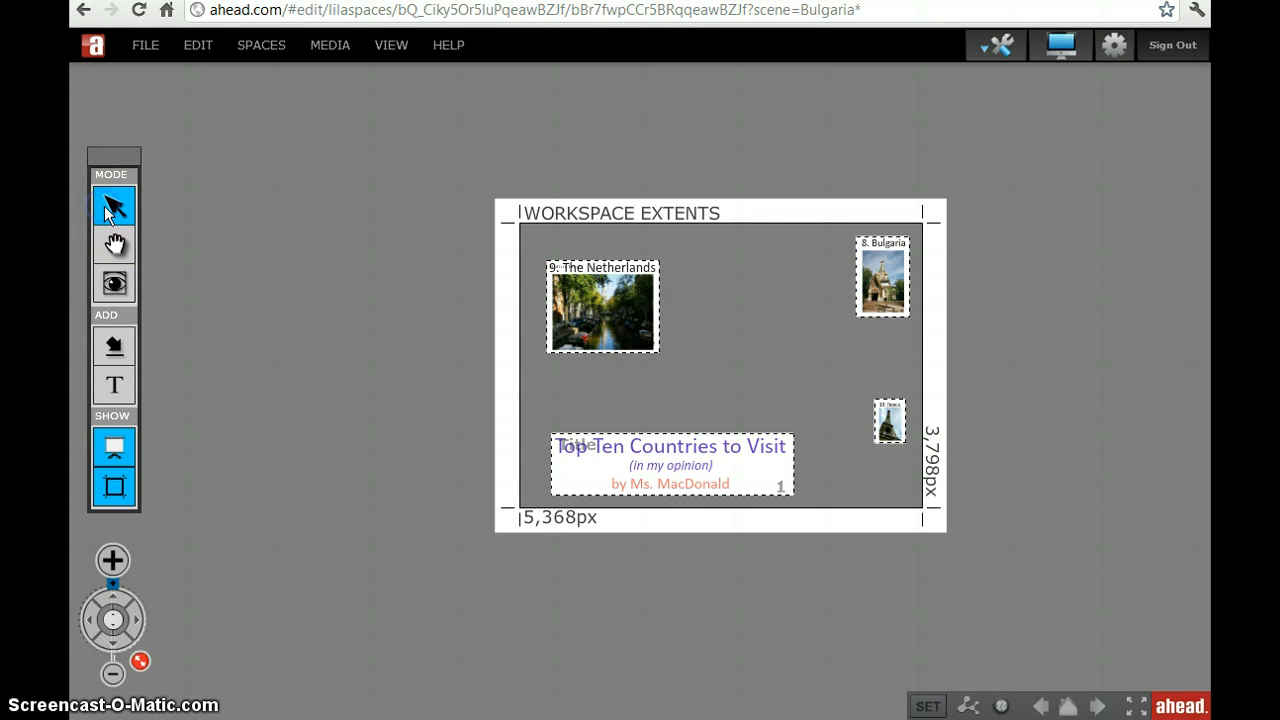
drag(591, 337, 752, 317)
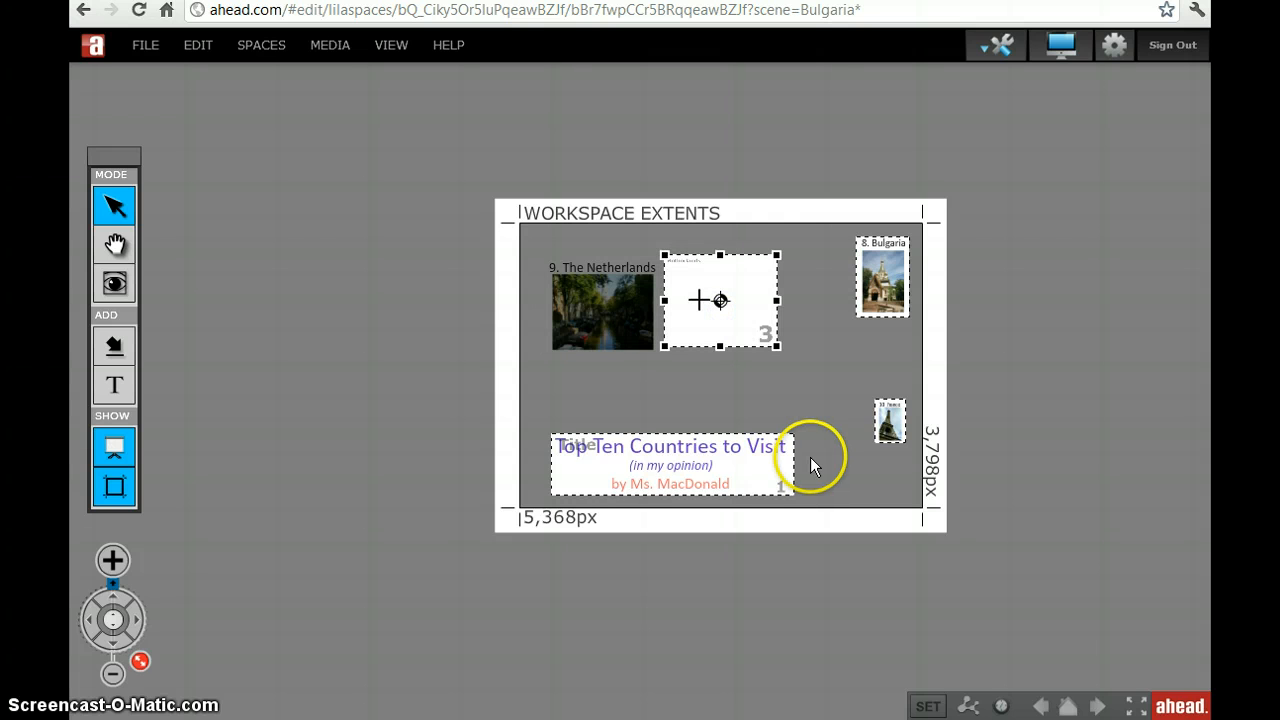
- Shrink the Netherlands picture very slightly and move its scene frame back over the heading and picture
click(600, 324)
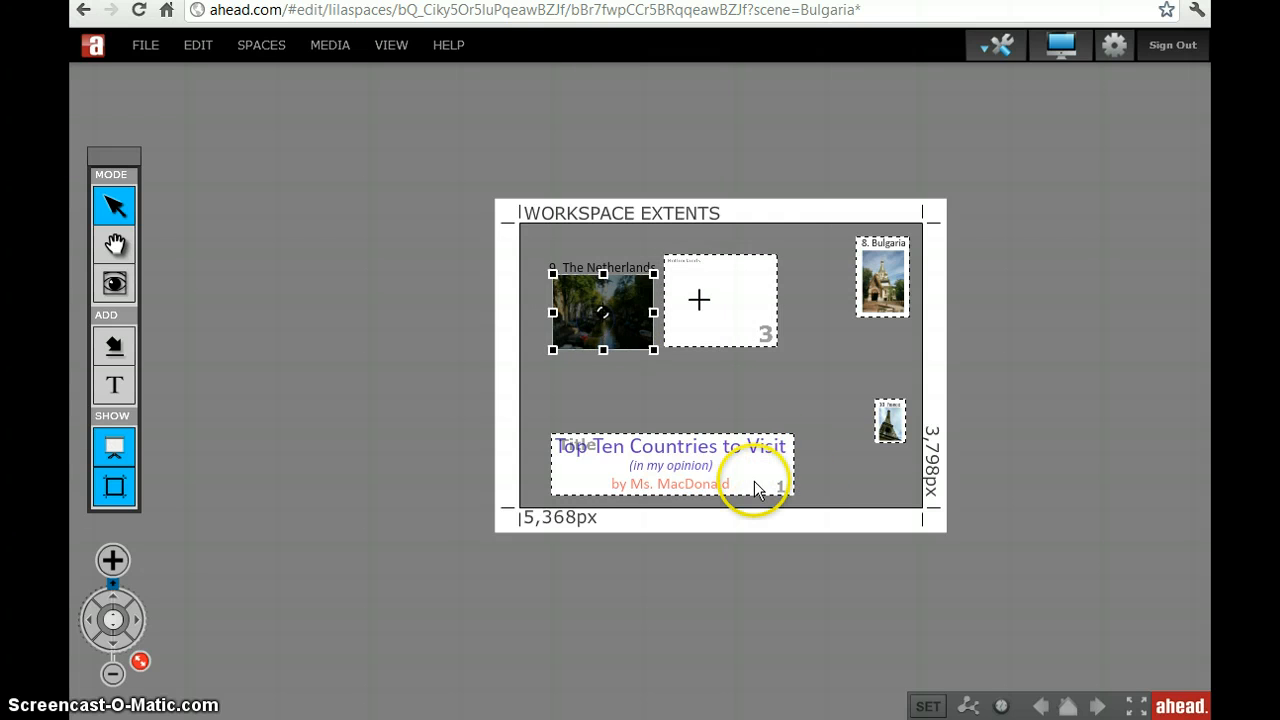
mouse_move(553, 349)
mouse_down()
mouse_move(578, 334)
mouse_move(555, 349)
mouse_up()
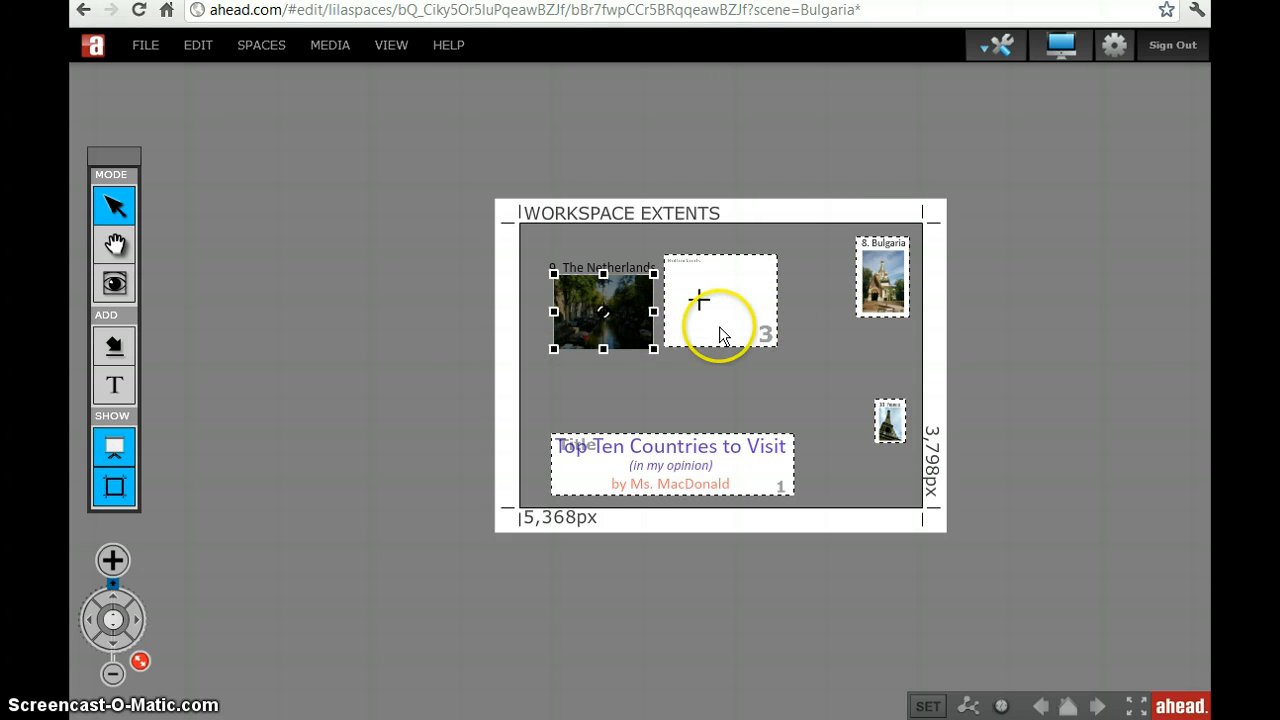
drag(719, 326, 601, 333)
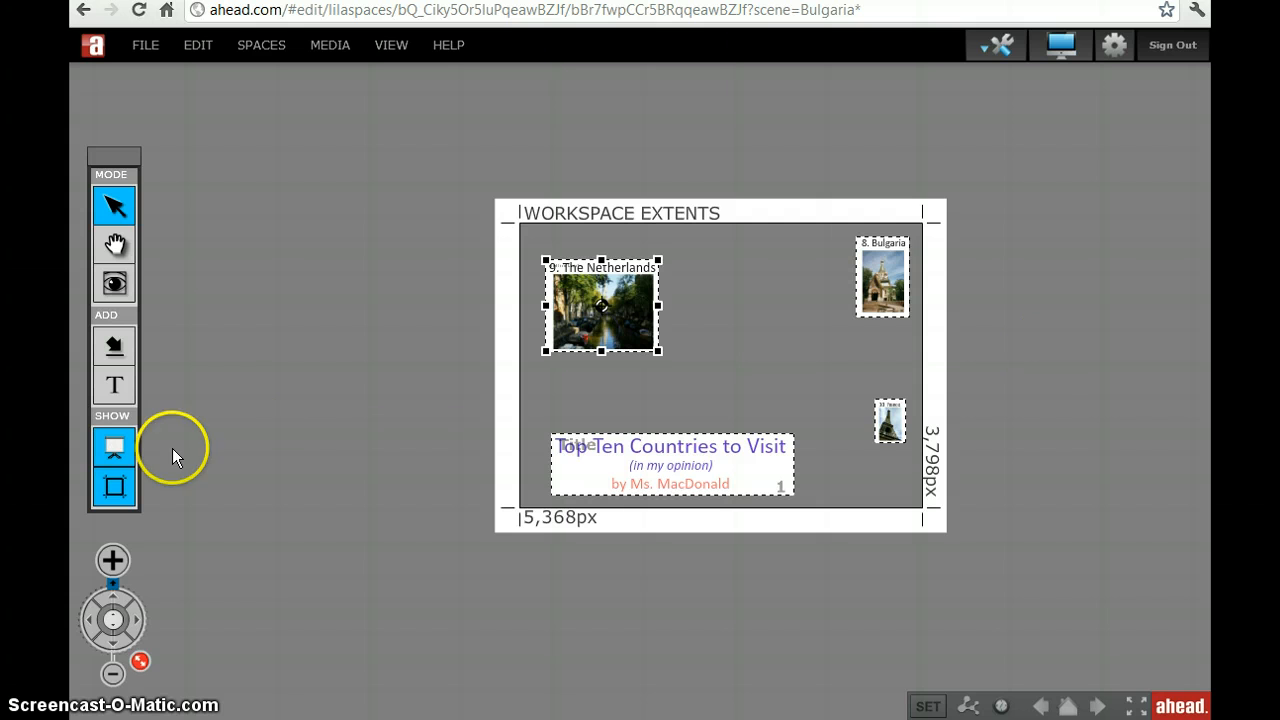
- Toggle the display of the scene frames and leave them hidden so the content can be edited
click(119, 451)
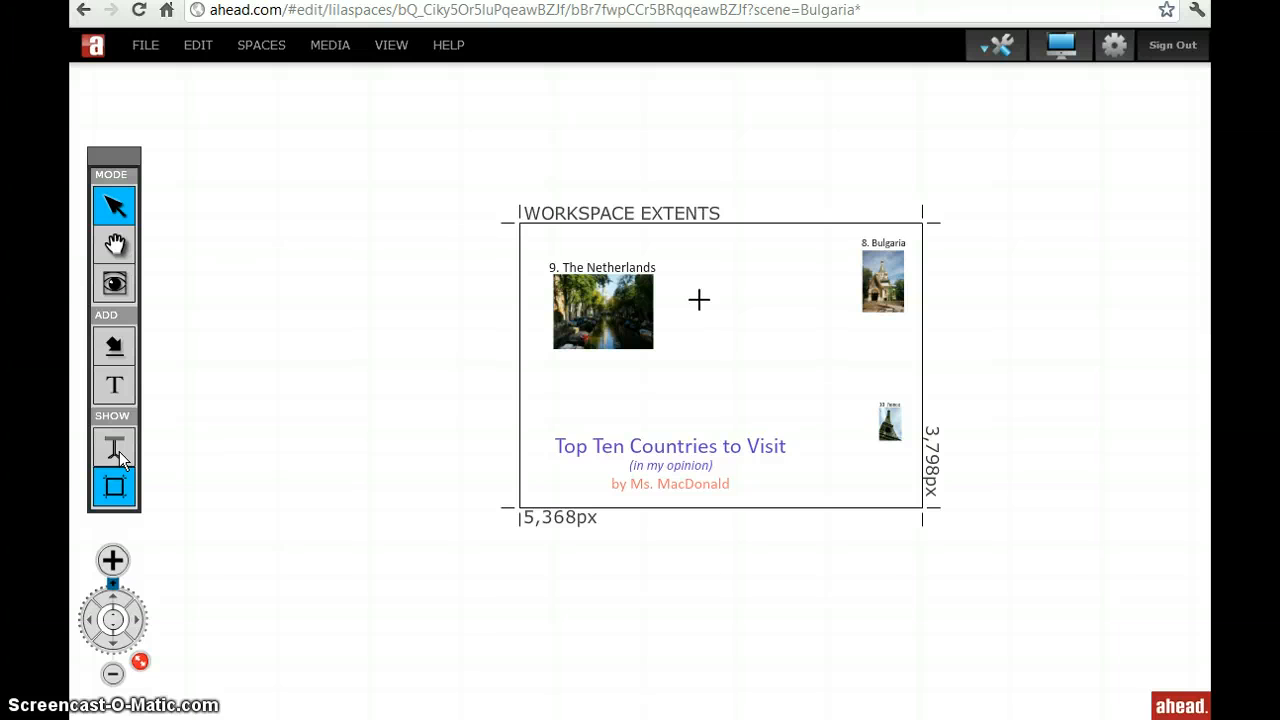
click(119, 451)
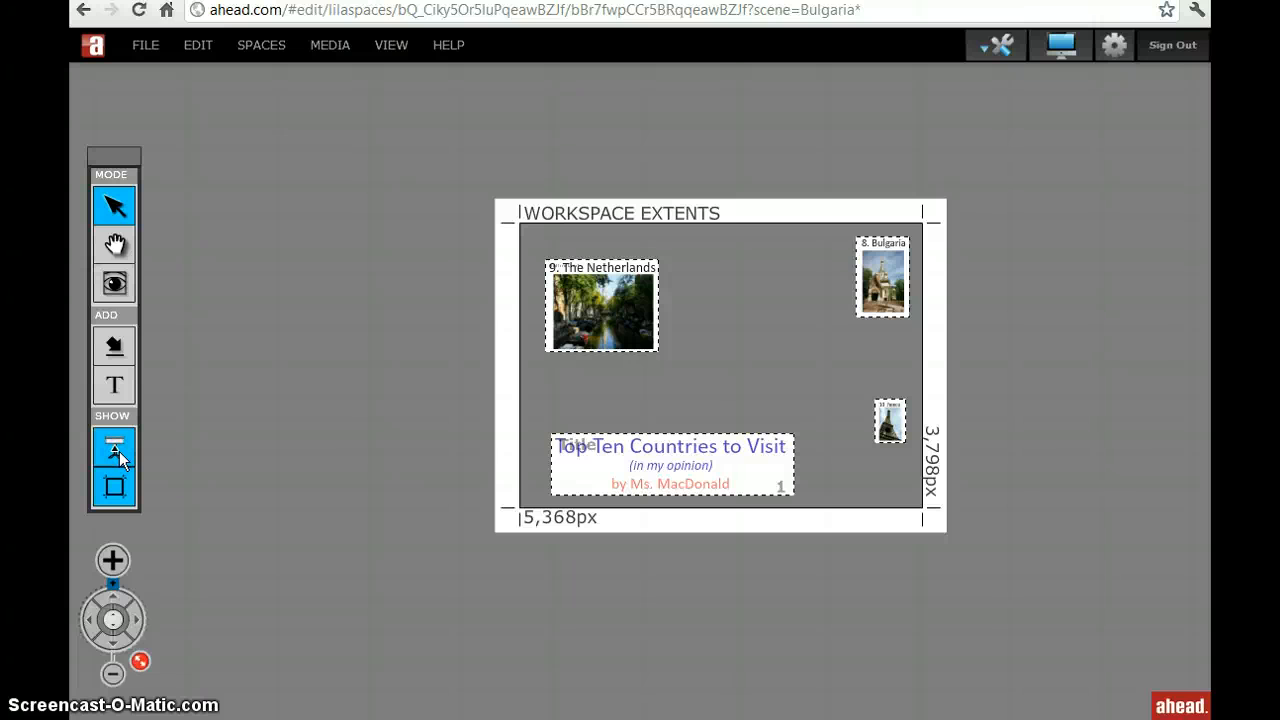
click(119, 451)
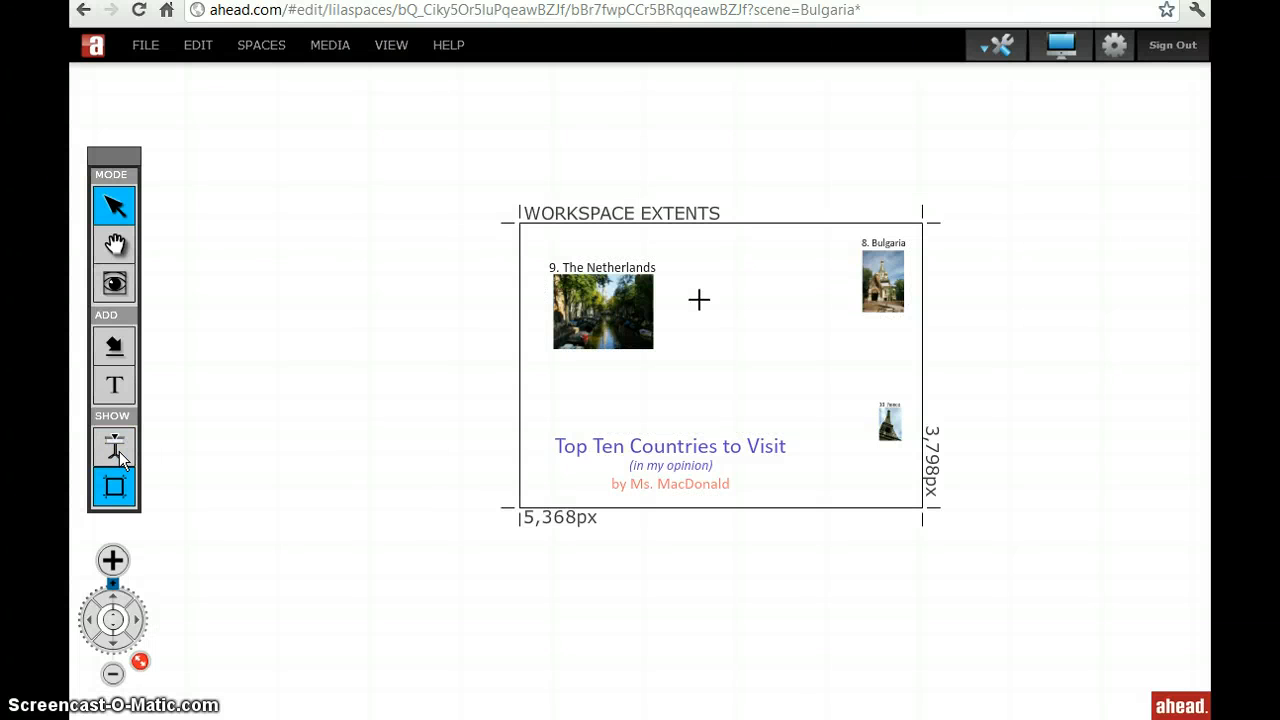
- Change the text color of the "9. The Netherlands" heading to dark yellow
click(596, 268)
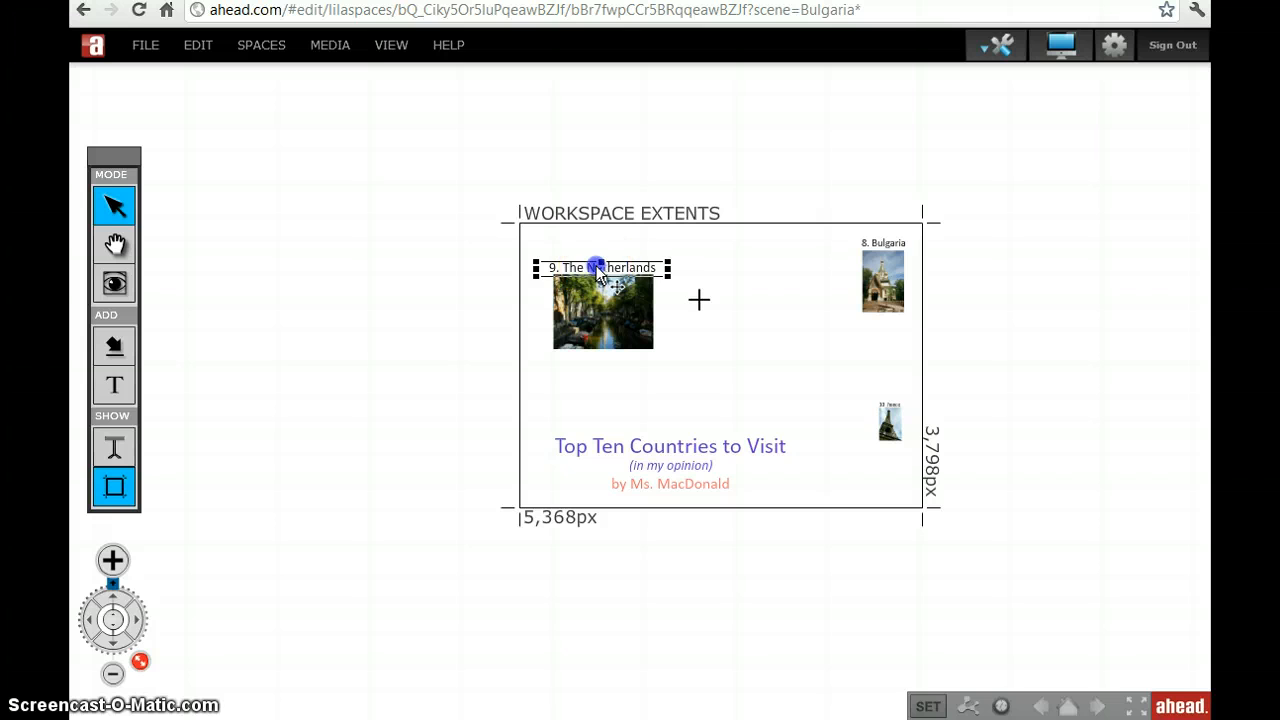
double_click(596, 268)
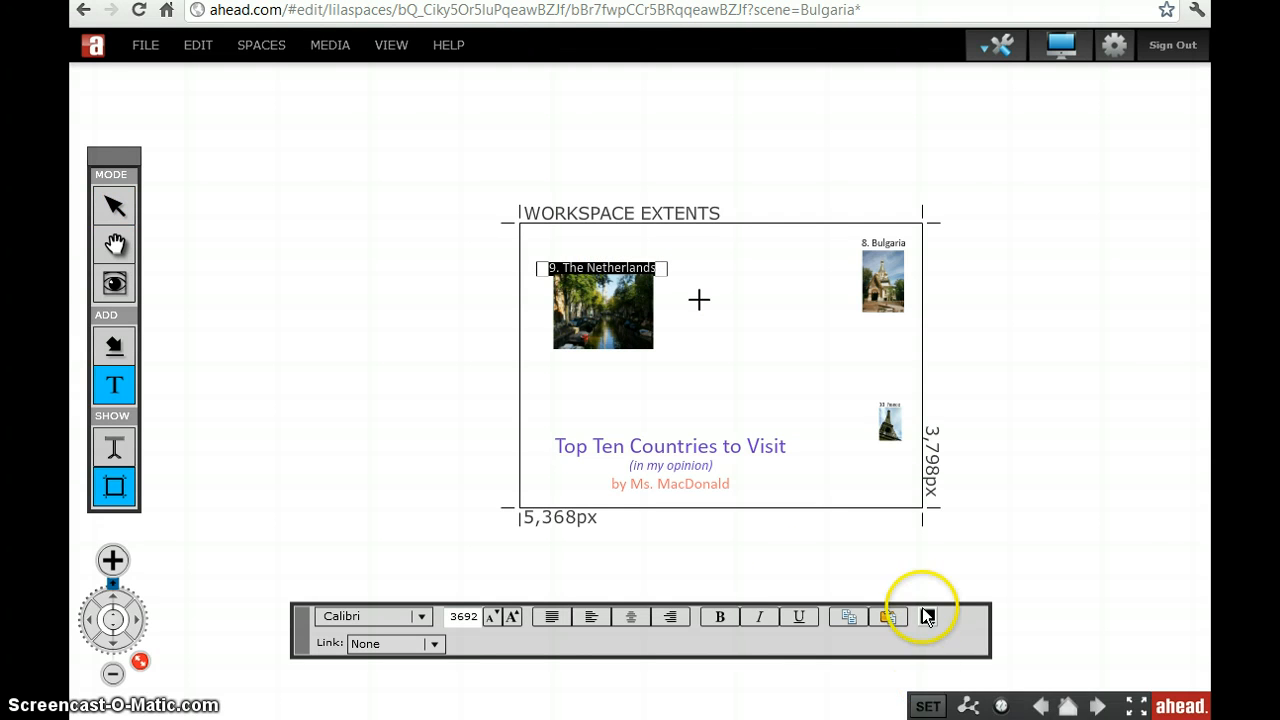
click(924, 612)
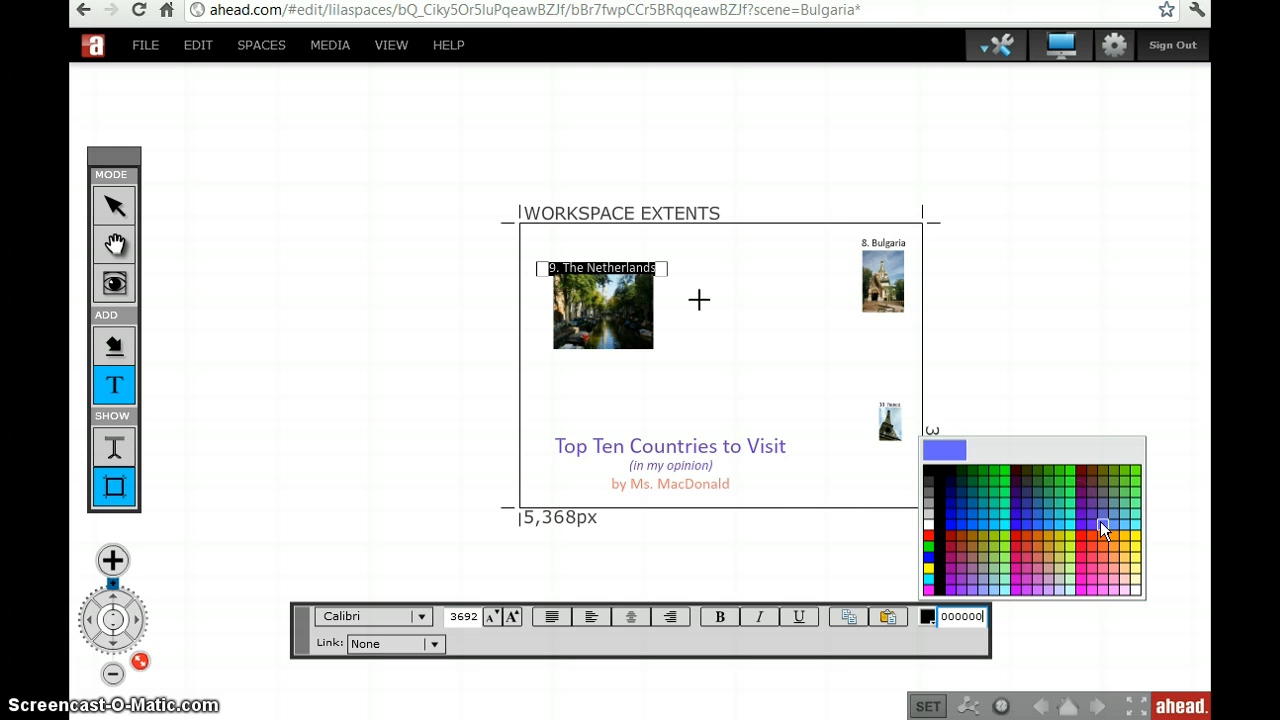
click(1058, 538)
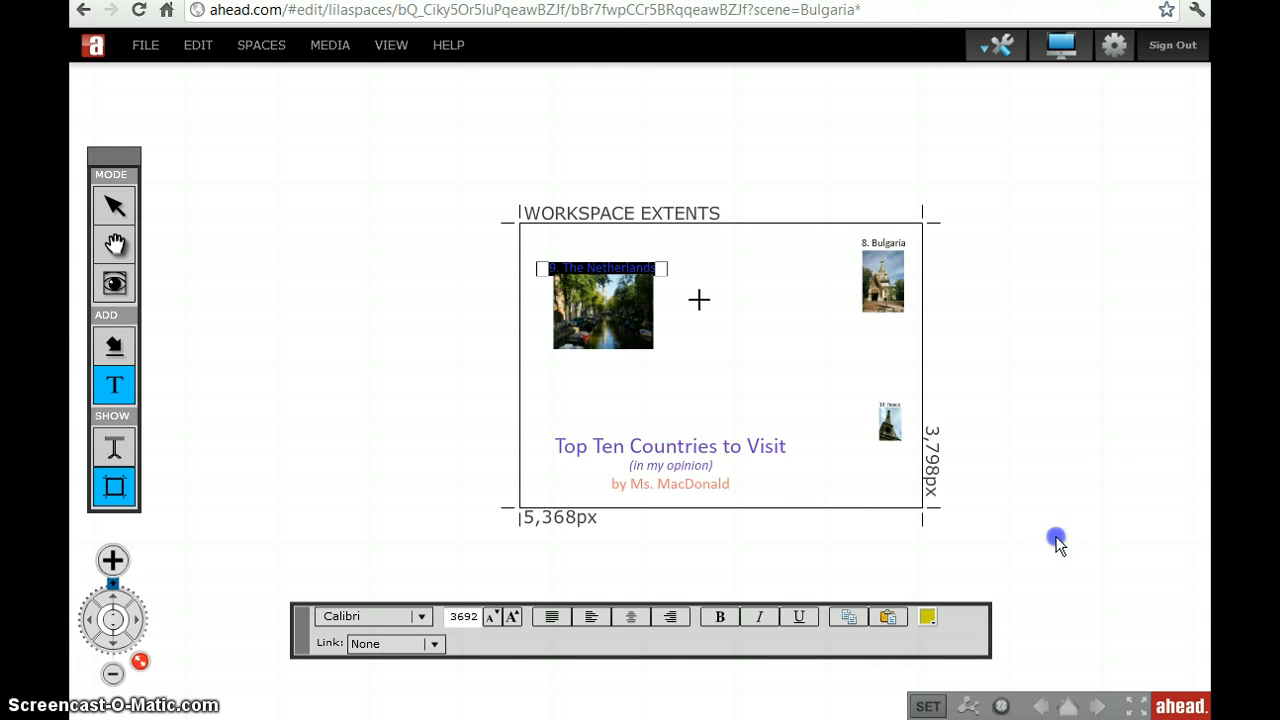
click(721, 338)
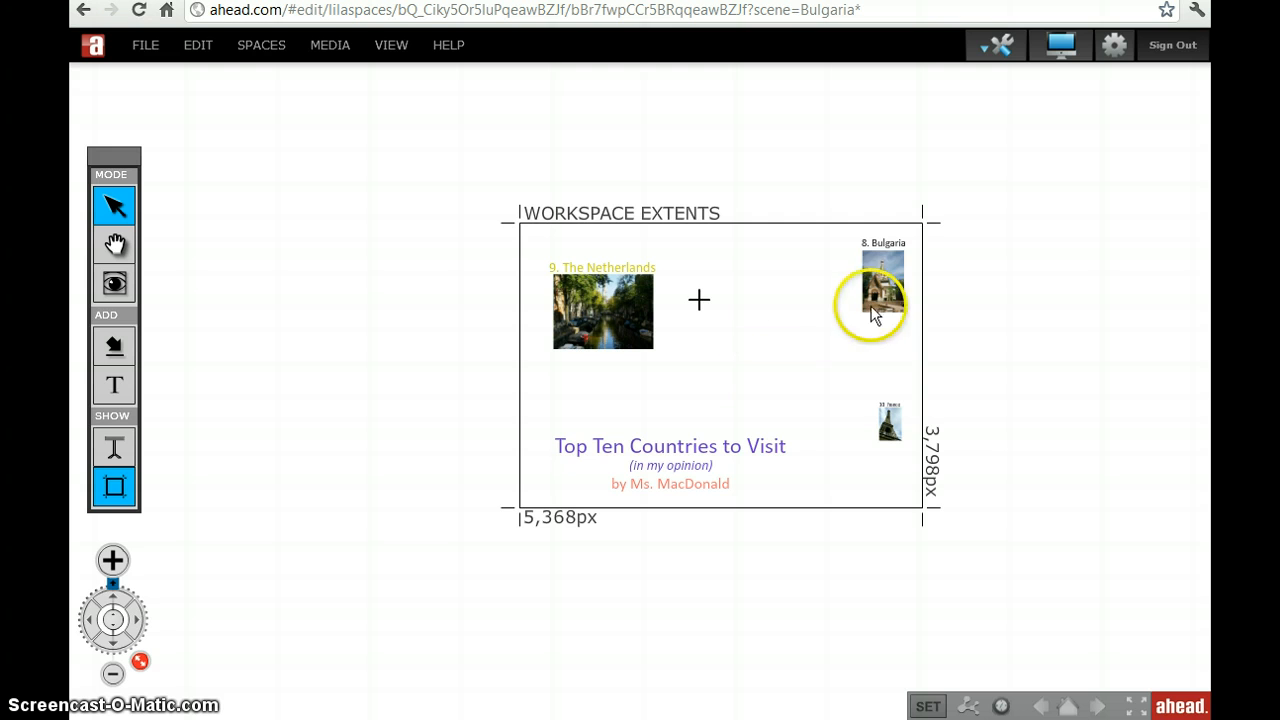
double_click(883, 242)
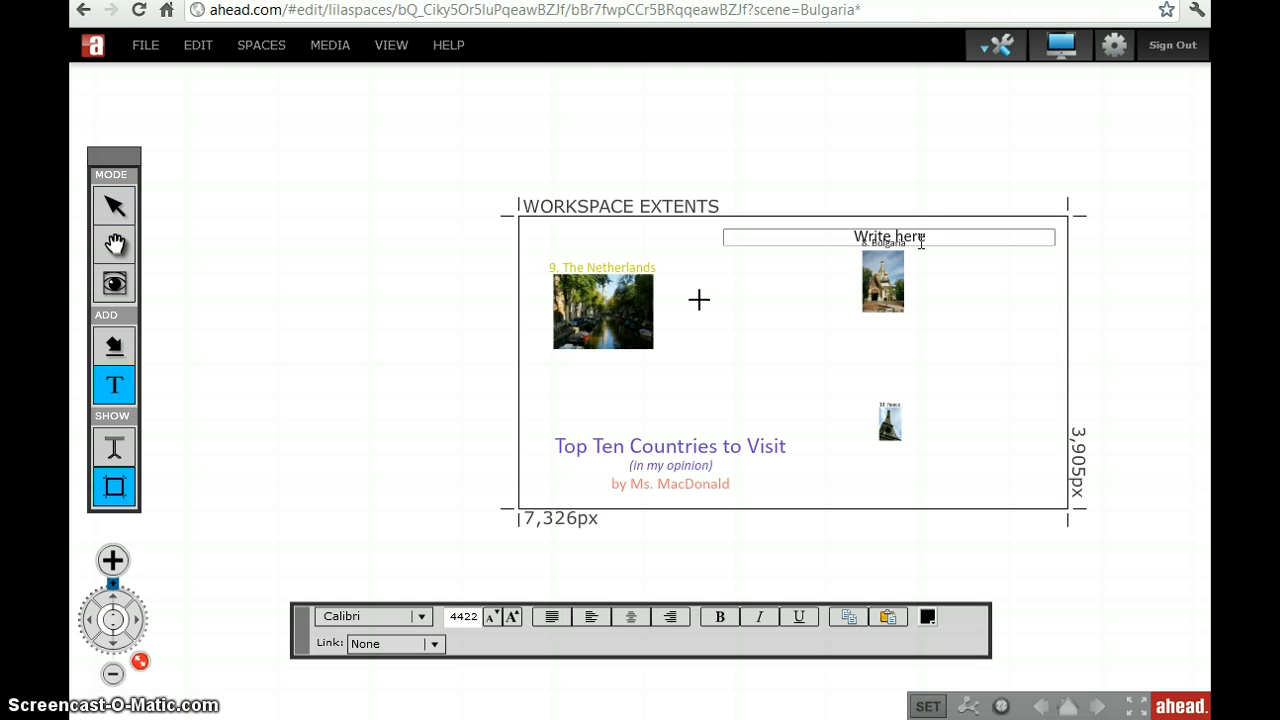
click(926, 251)
click(912, 266)
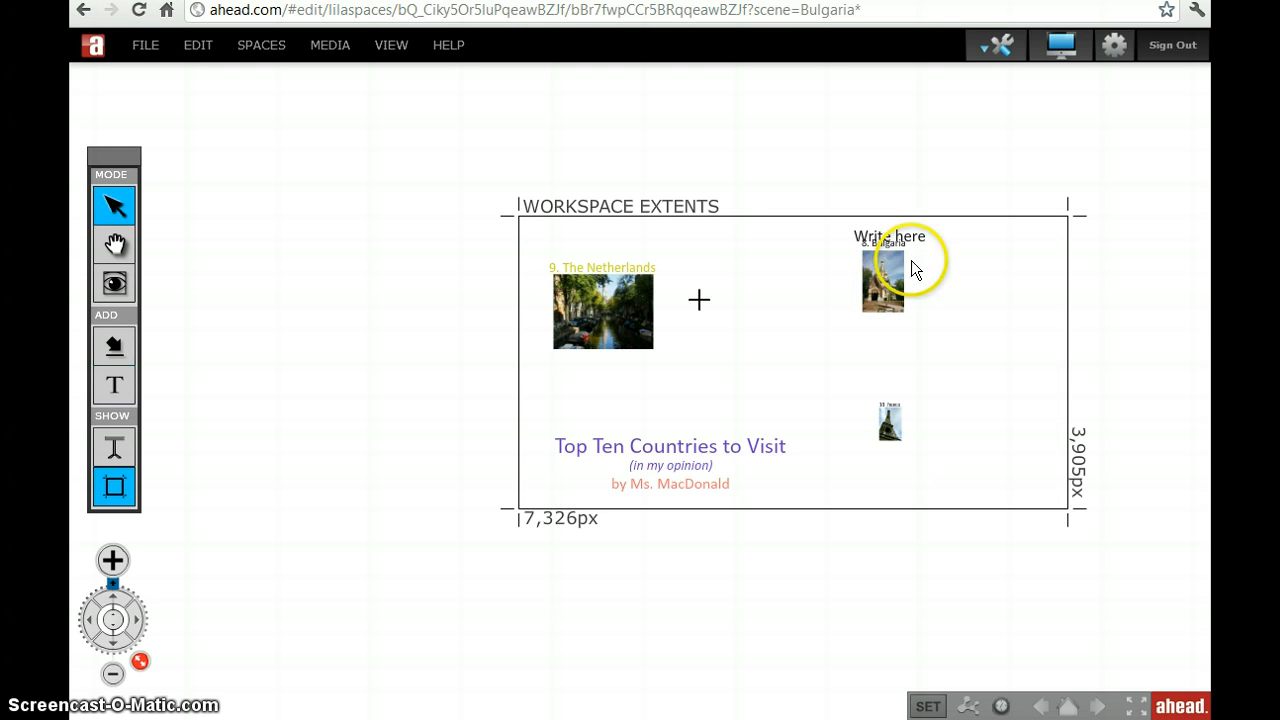
click(203, 188)
click(111, 200)
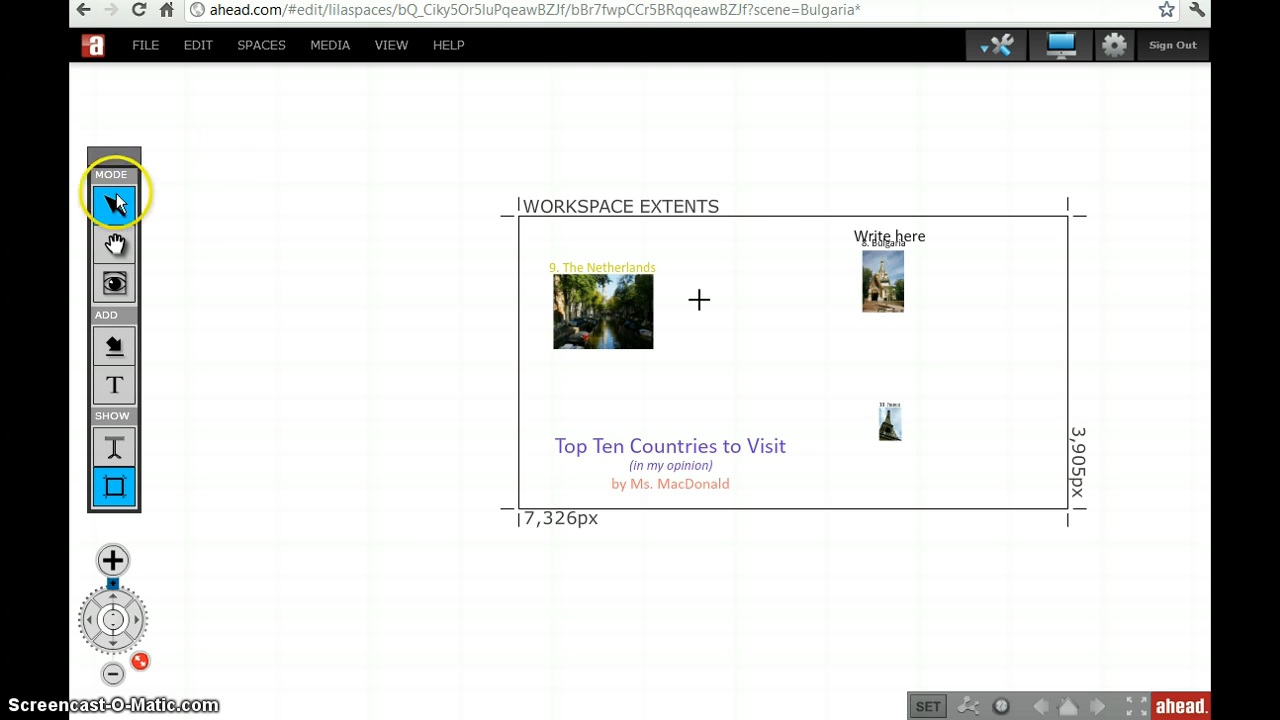
click(921, 235)
key(Delete)
- Change the text color of the "8. Bulgaria" heading to bluish purple and turn the display of the scene frames back on
click(886, 243)
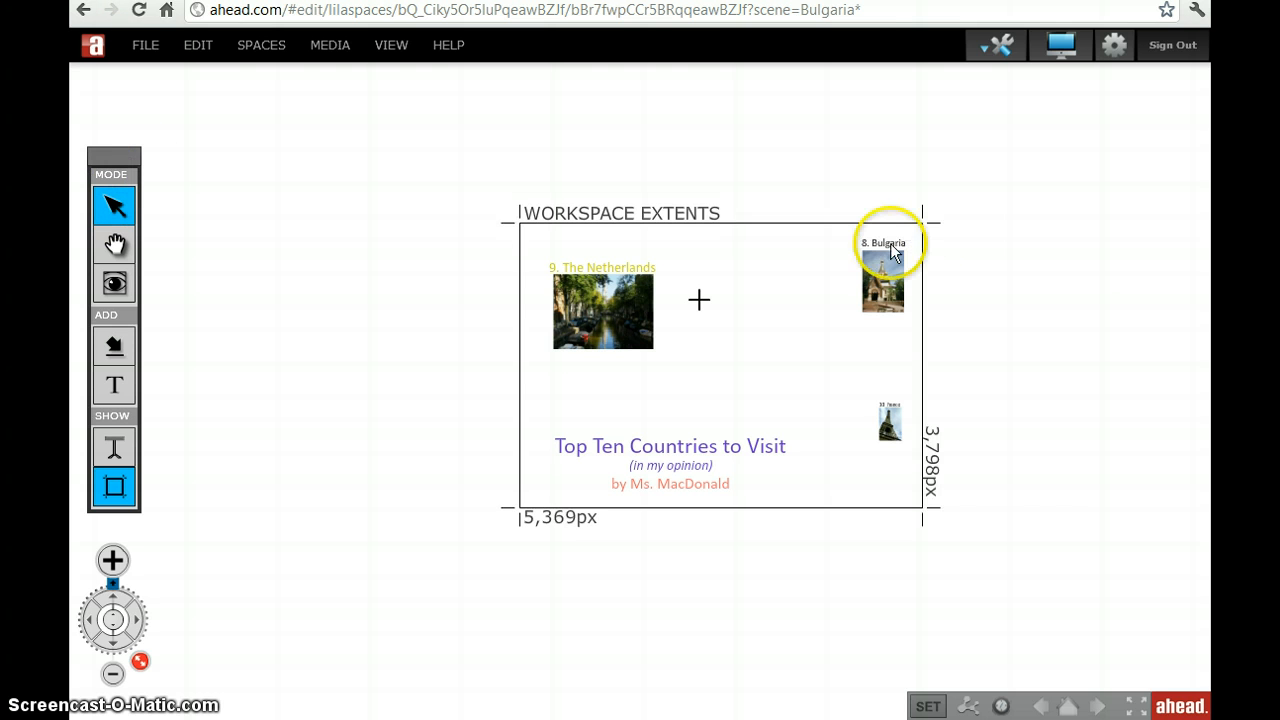
click(876, 310)
click(880, 308)
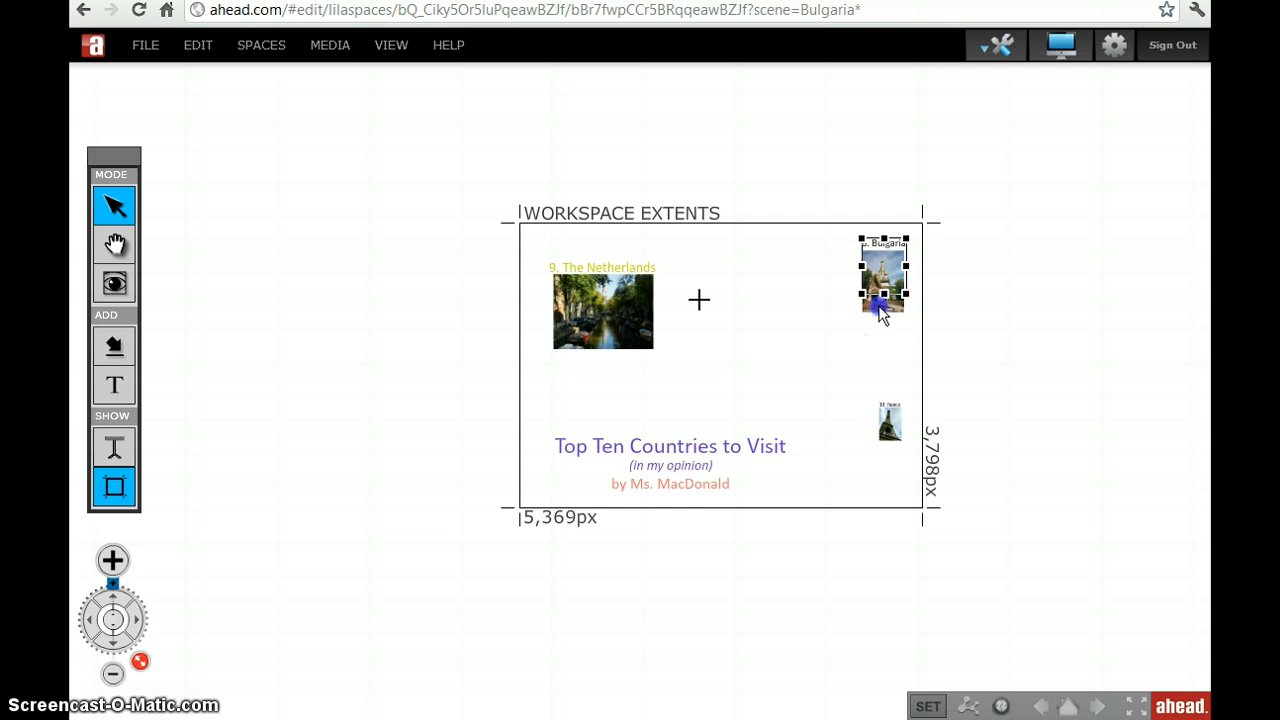
click(890, 242)
double_click(890, 241)
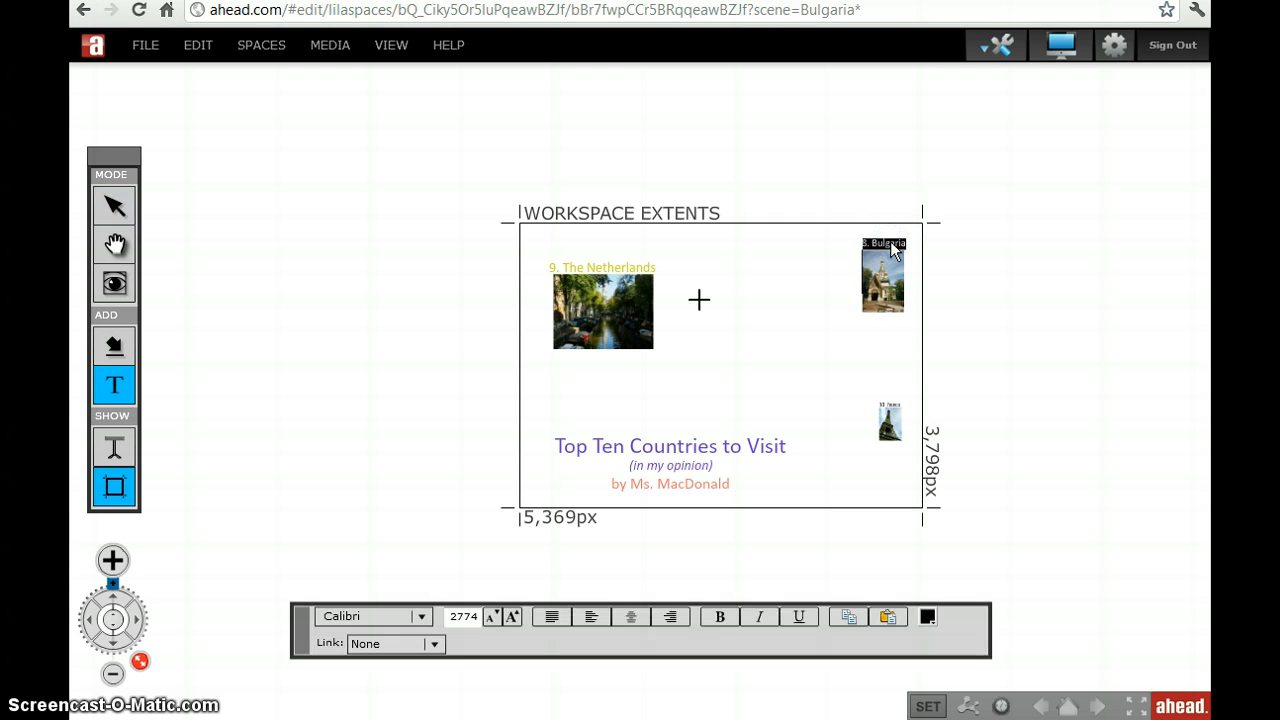
click(927, 616)
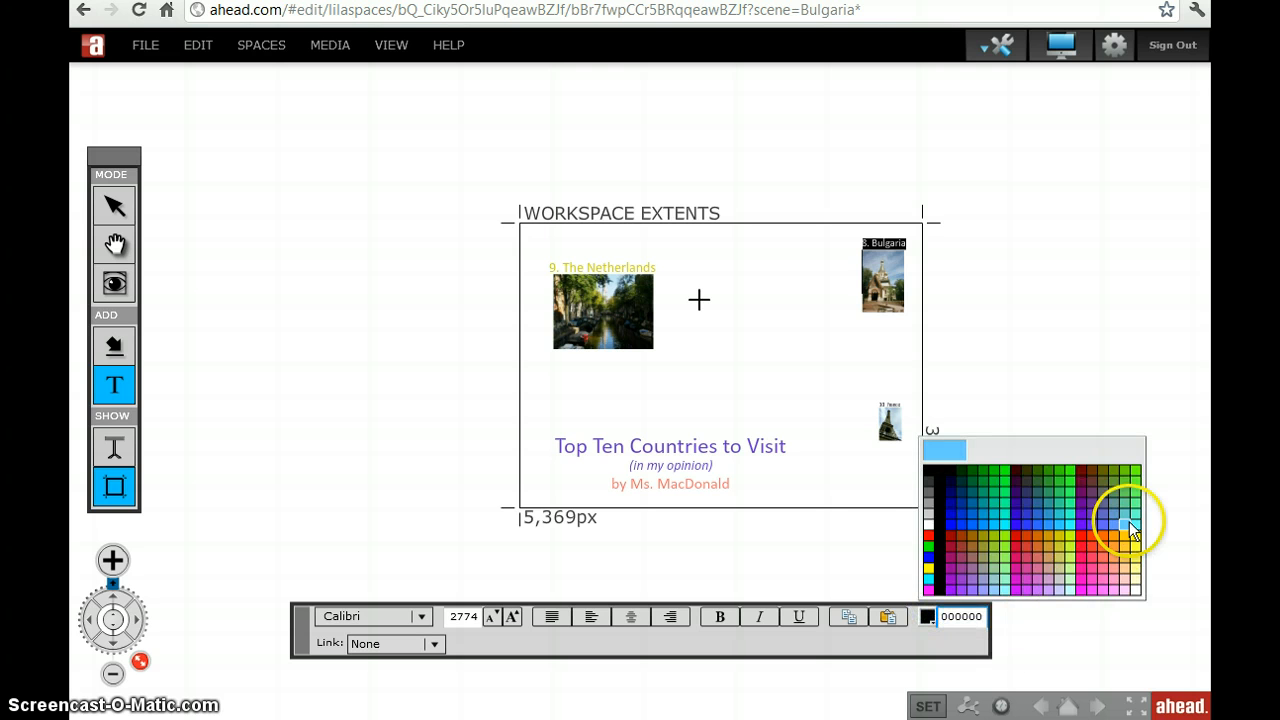
click(1077, 523)
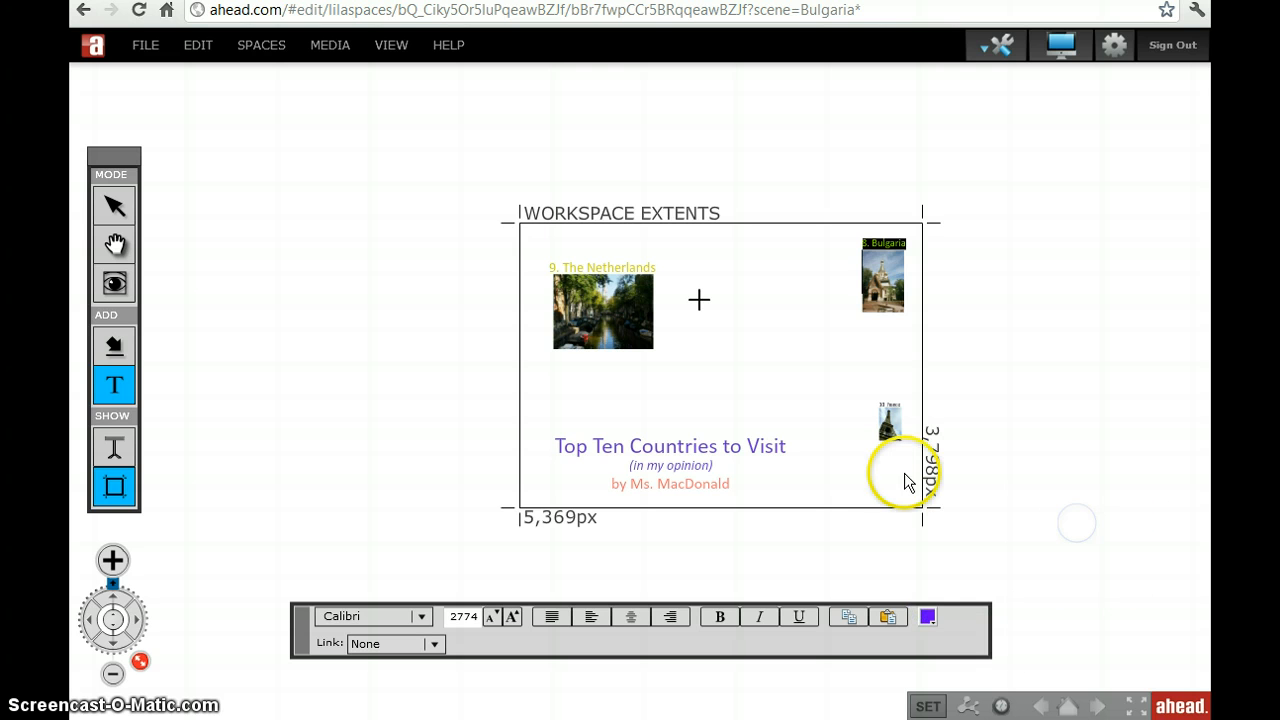
click(800, 320)
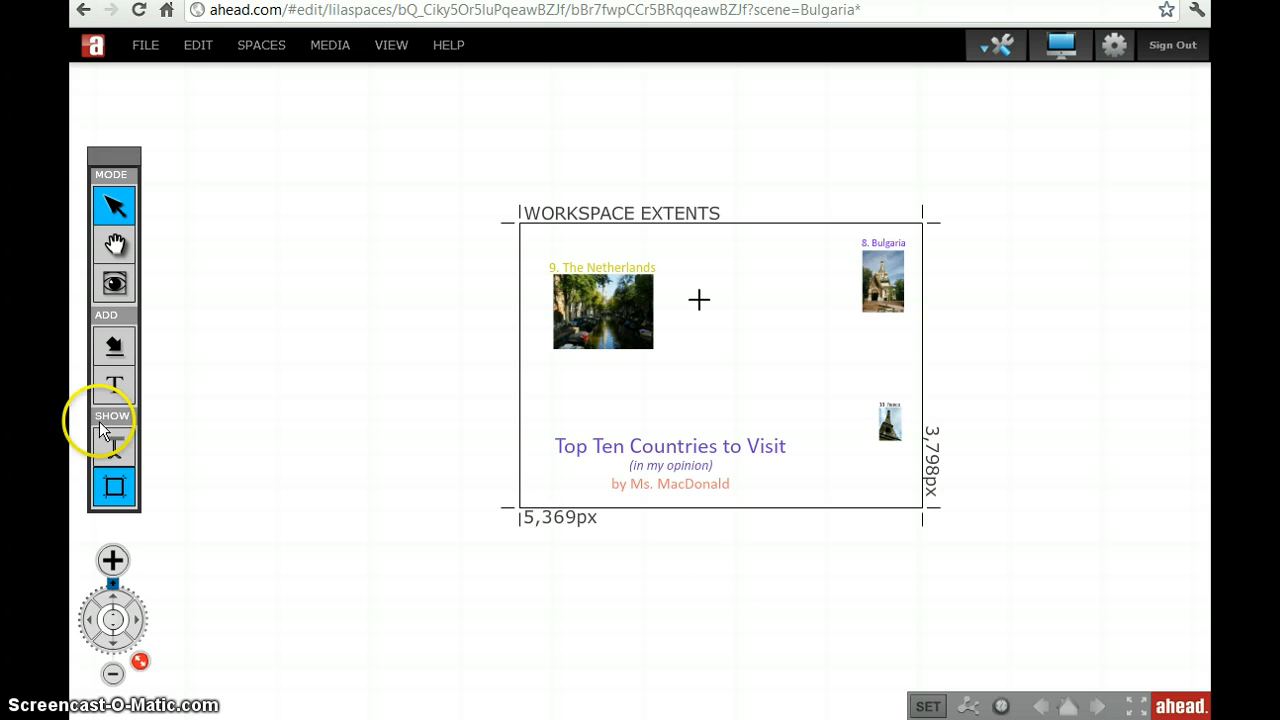
click(114, 447)
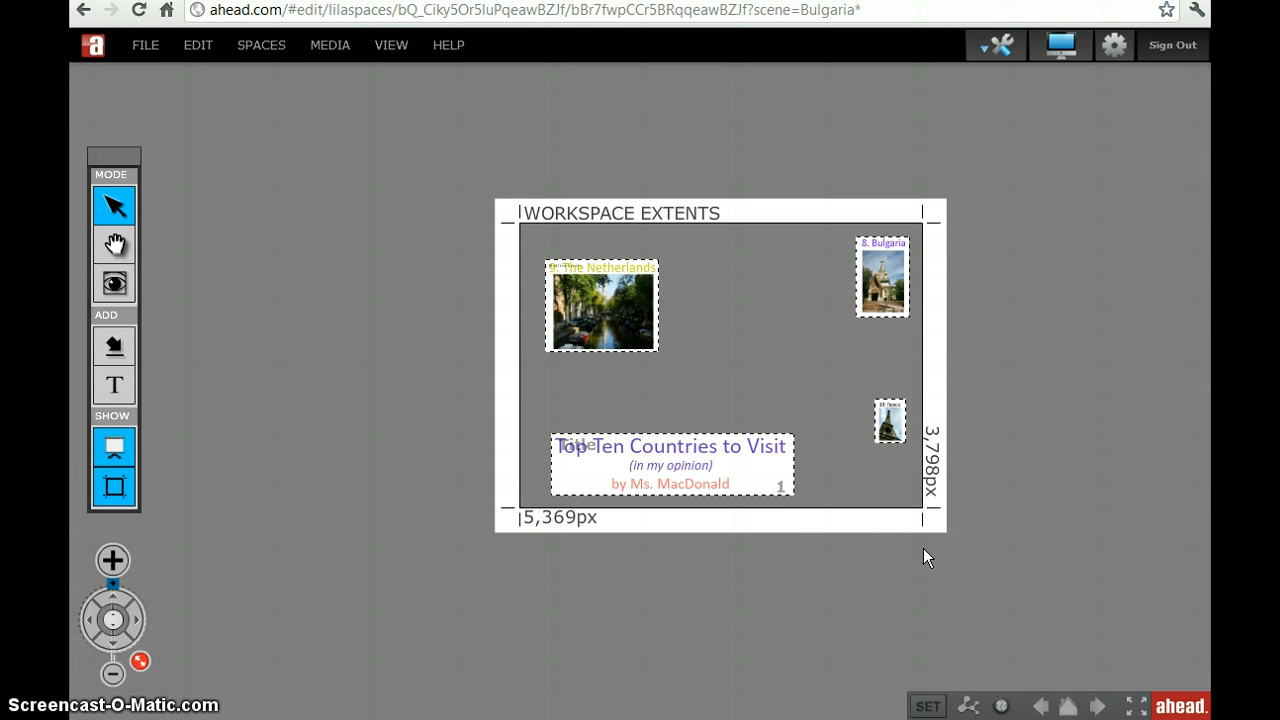